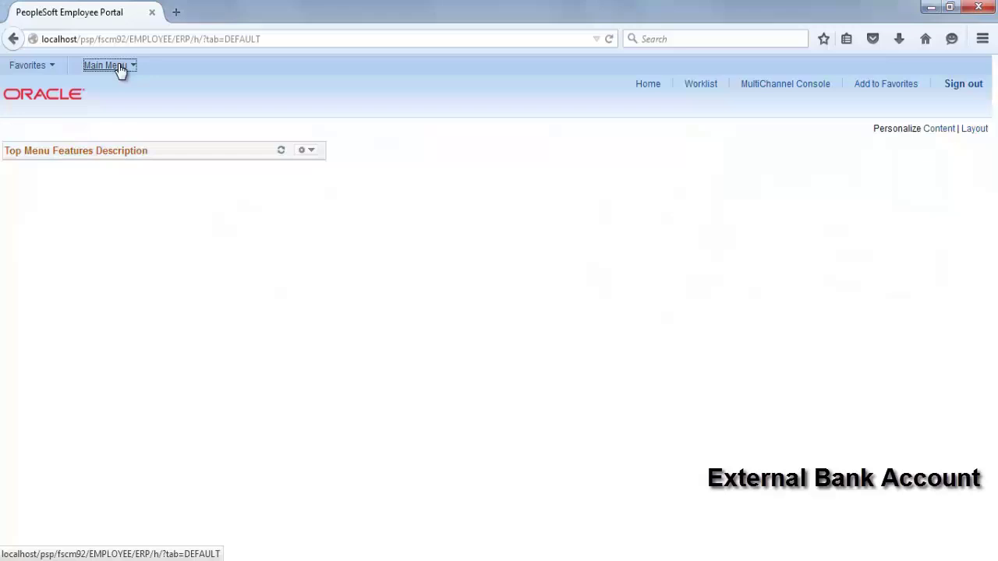
- Find and open external bank account TCH1 for bank USBNK, branch CALIFORNIA
left_click(118, 67)
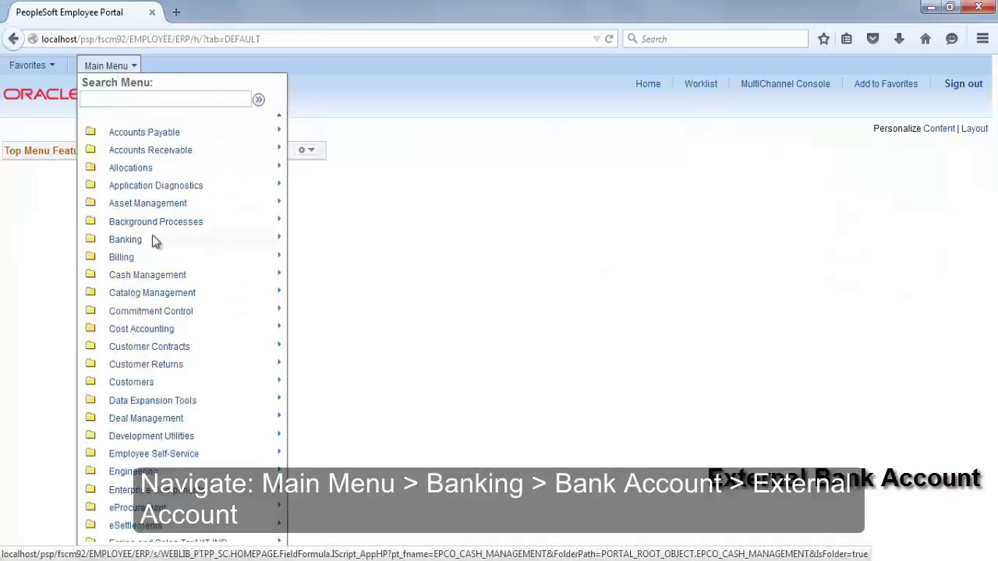
mouse_move(124, 243)
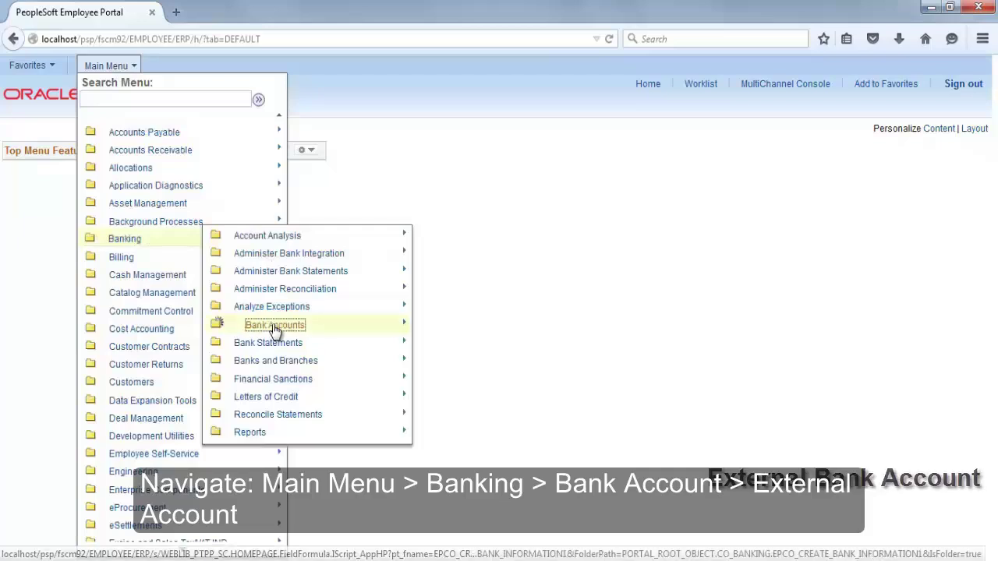
mouse_move(276, 331)
left_click(403, 343)
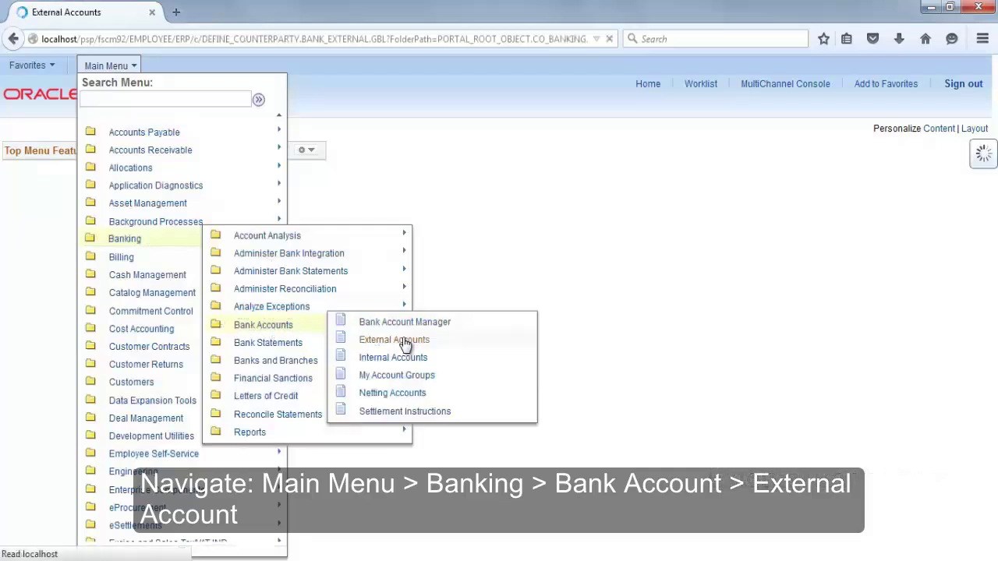
left_click(182, 281)
type("USBNK")
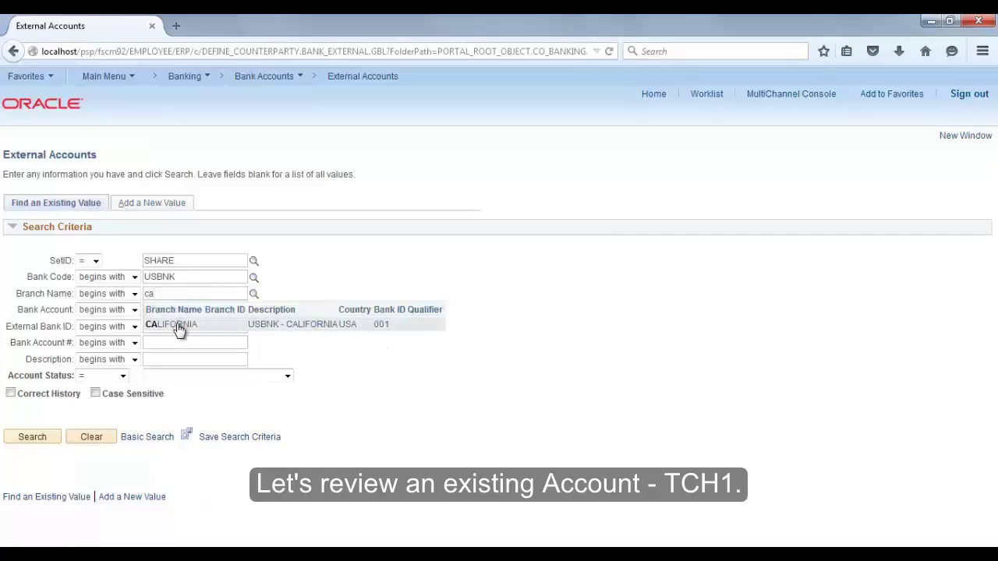
left_click(178, 325)
left_click(20, 439)
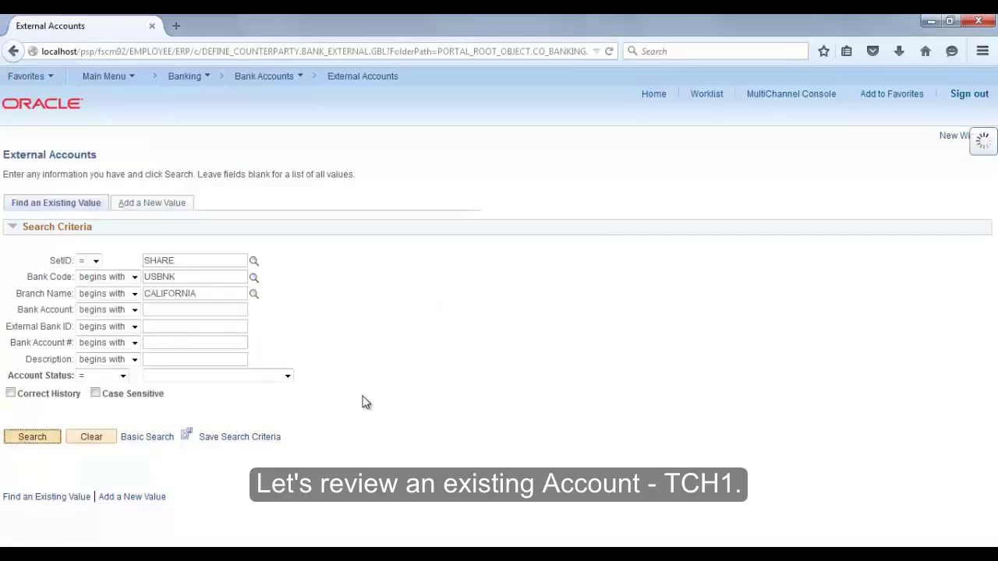
scroll(394, 387, "down", 3)
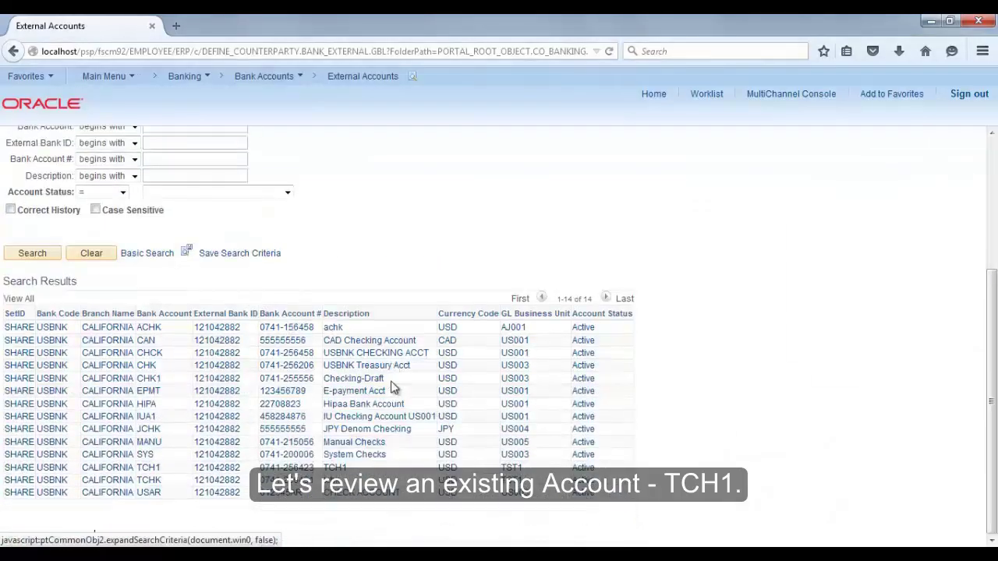
left_click(153, 473)
- Review TCH1's GL unit TST1, AR account use and Cash - AR account, then return home
left_click(526, 216)
double_click(526, 216)
left_click(476, 377)
left_click_drag(499, 374, 501, 380)
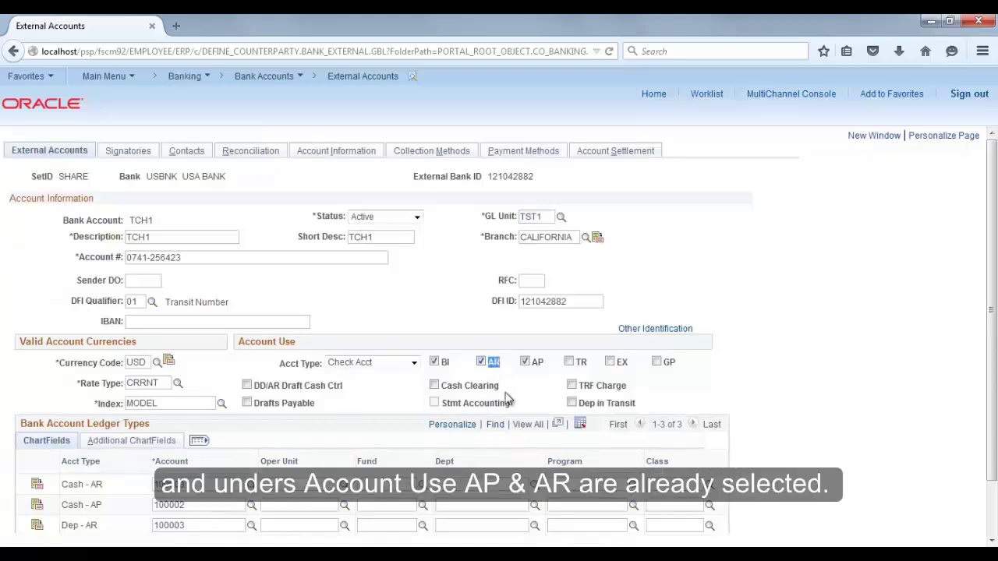
scroll(507, 399, "down", 1)
left_click_drag(200, 427, 150, 427)
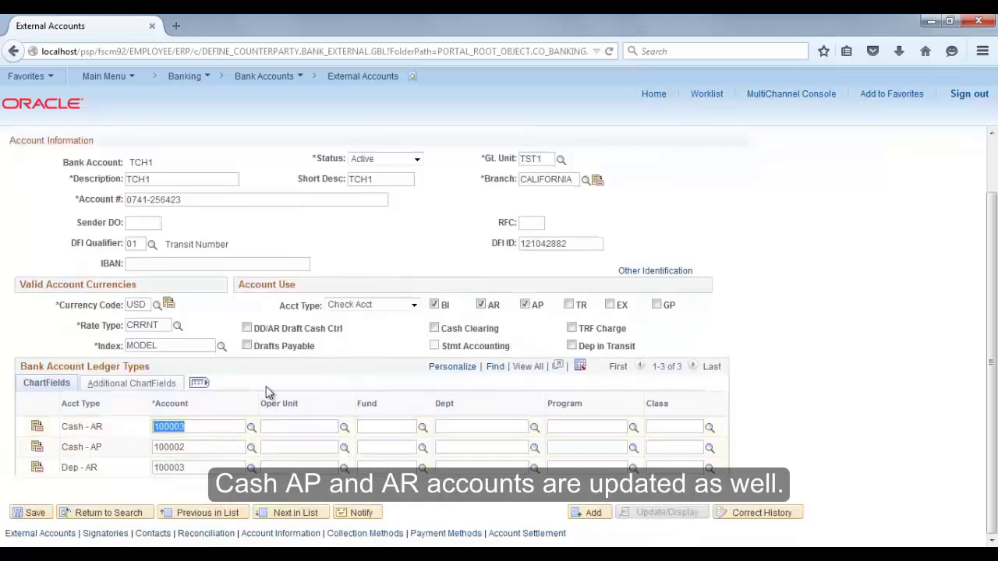
left_click(258, 382)
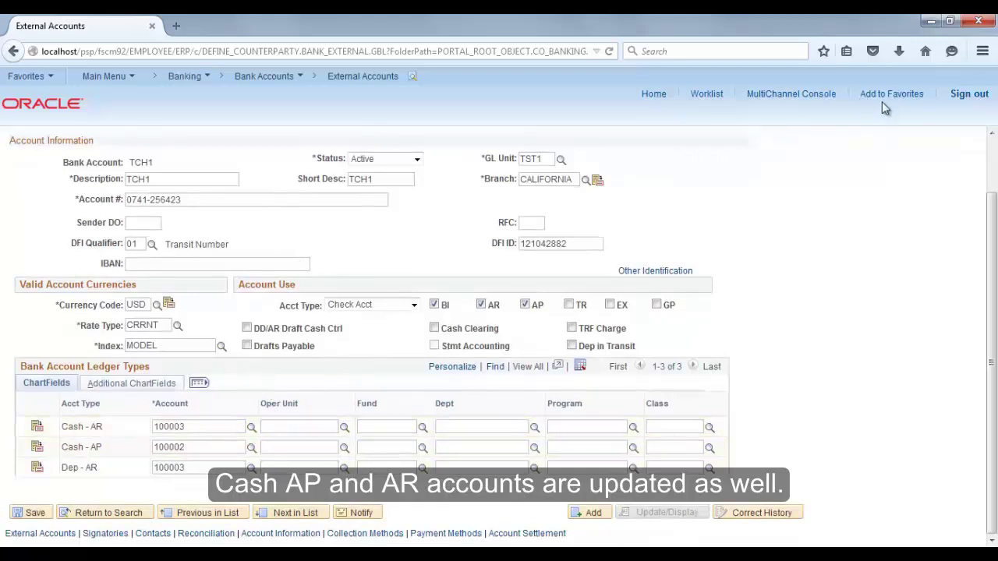
scroll(897, 148, "up", 2)
left_click(654, 95)
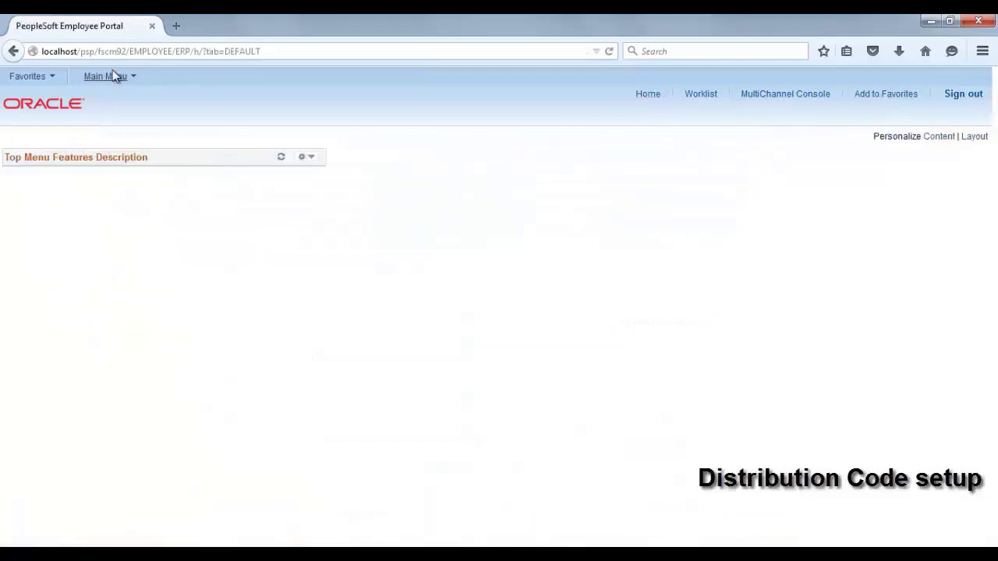
- Search for and open the AR distribution code
left_click(113, 78)
mouse_move(227, 204)
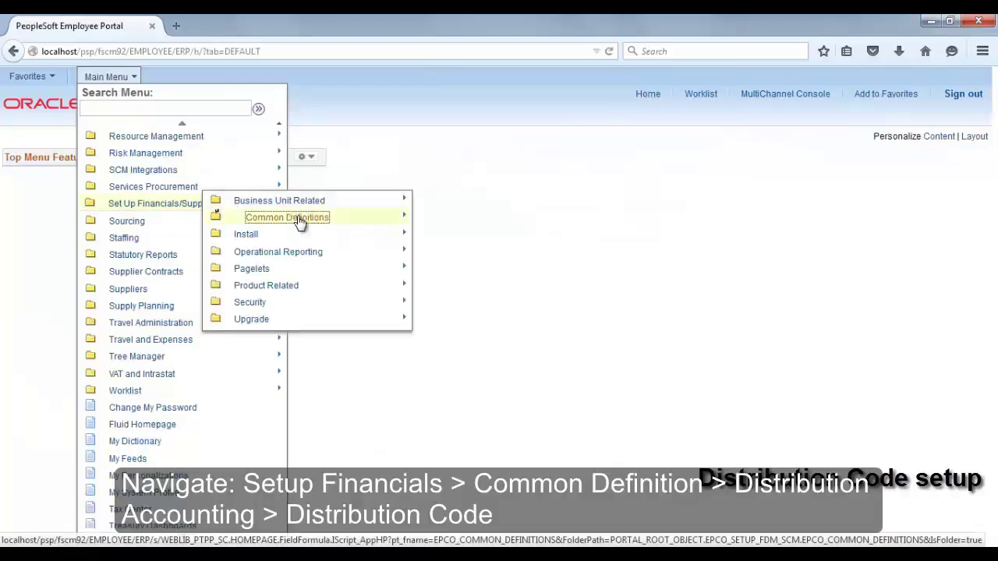
mouse_move(300, 222)
mouse_move(406, 501)
left_click(534, 433)
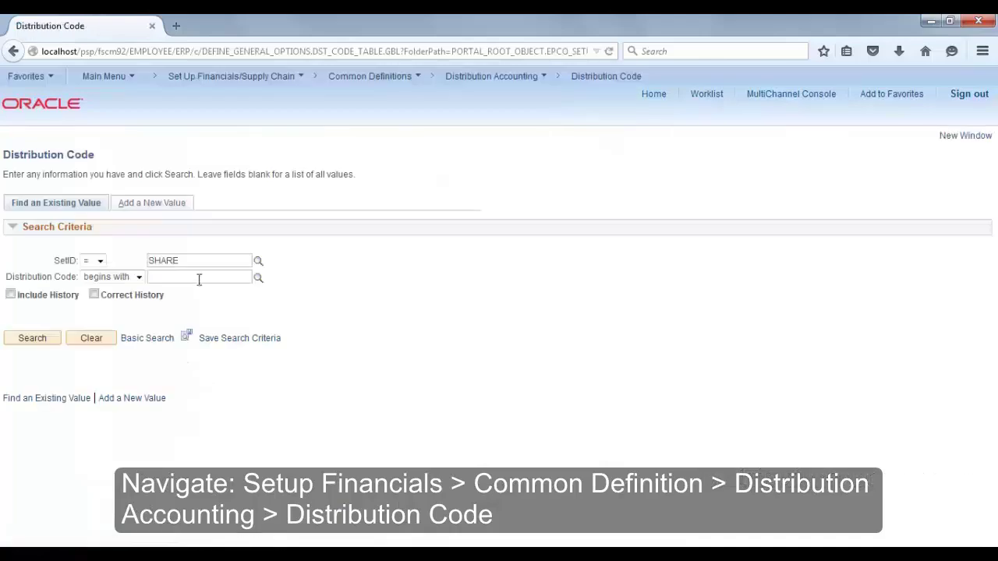
left_click(200, 272)
type("ar")
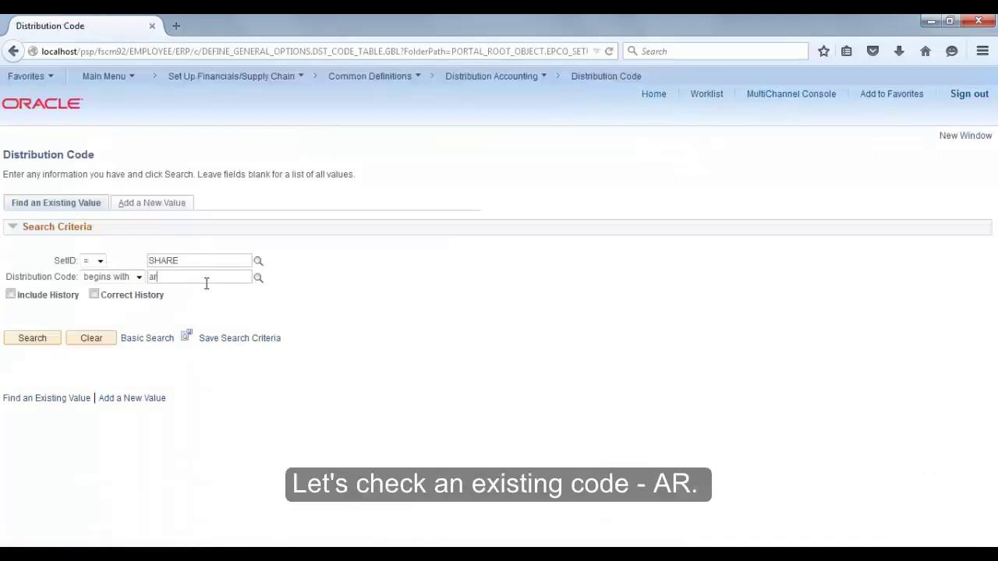
left_click(180, 311)
left_click(49, 338)
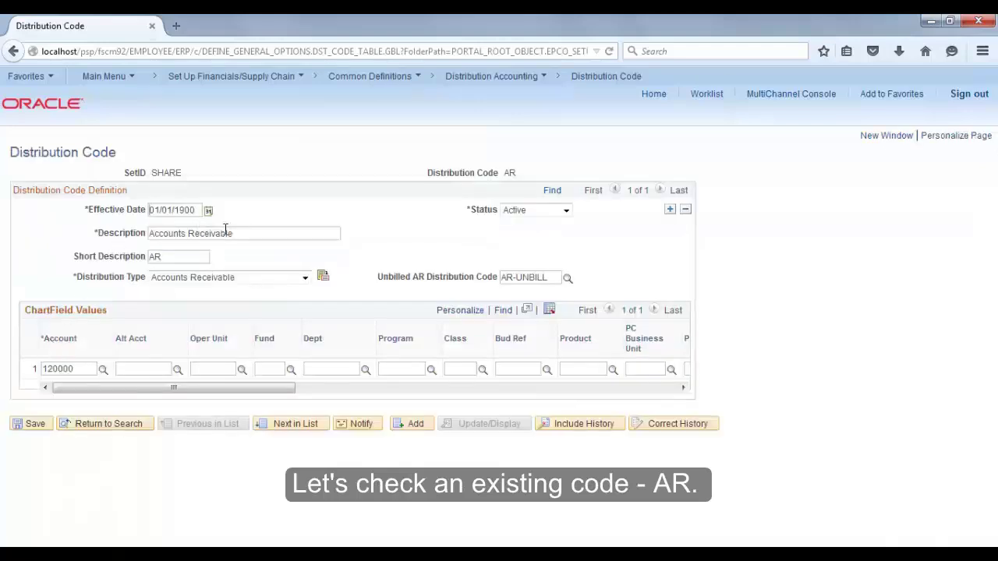
- Check the Accounts Receivable description and account value 120000
left_click_drag(231, 235, 134, 257)
left_click(192, 293)
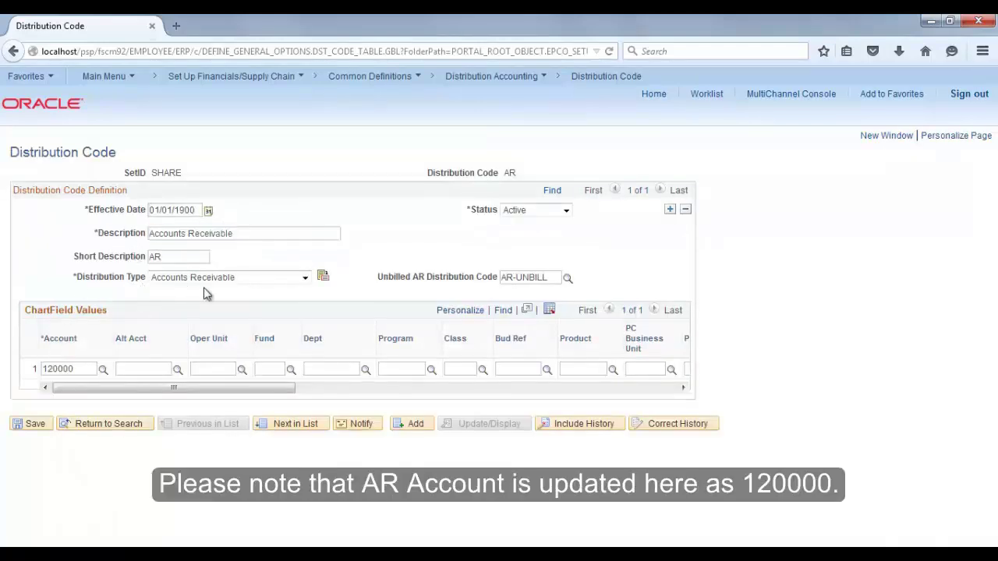
left_click_drag(76, 369, 6, 377)
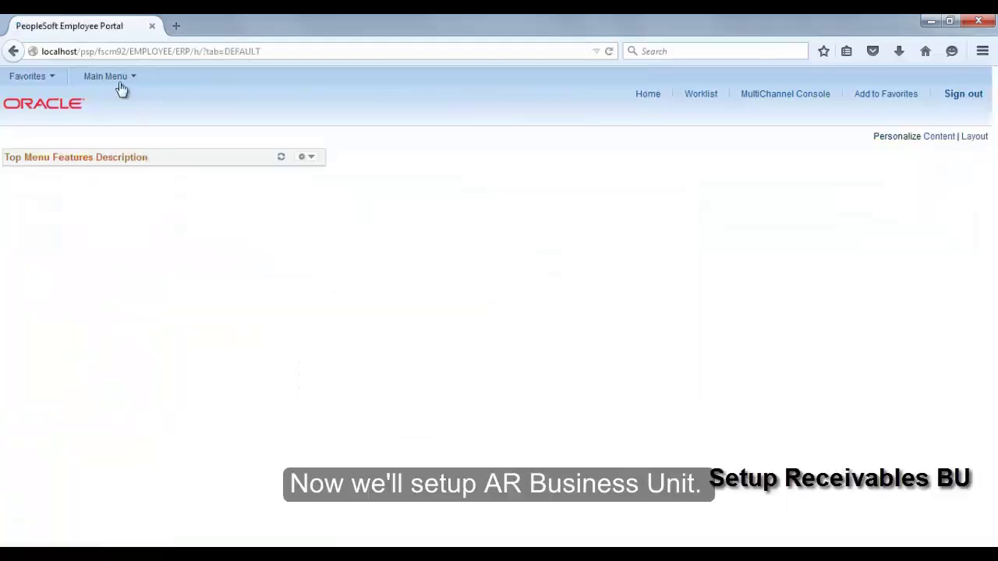
- Start adding a new receivables business unit TST1
left_click(134, 77)
mouse_move(156, 363)
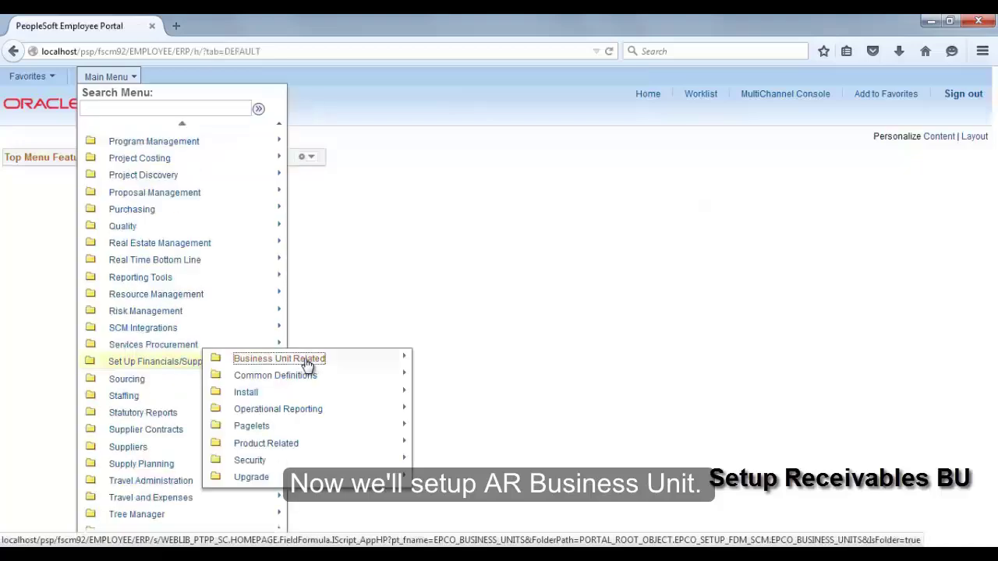
mouse_move(370, 360)
scroll(438, 234, "down", 3)
mouse_move(394, 249)
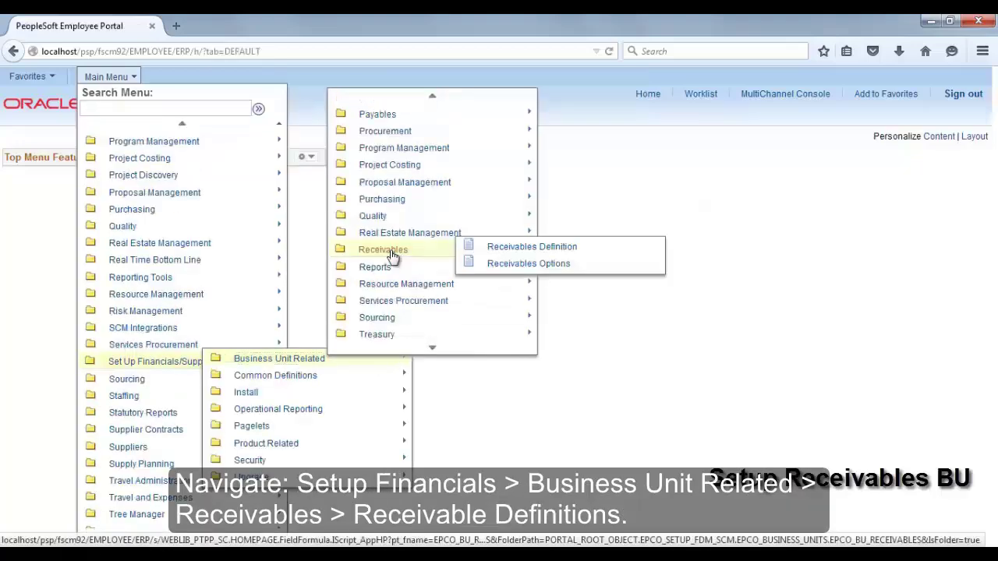
left_click(546, 248)
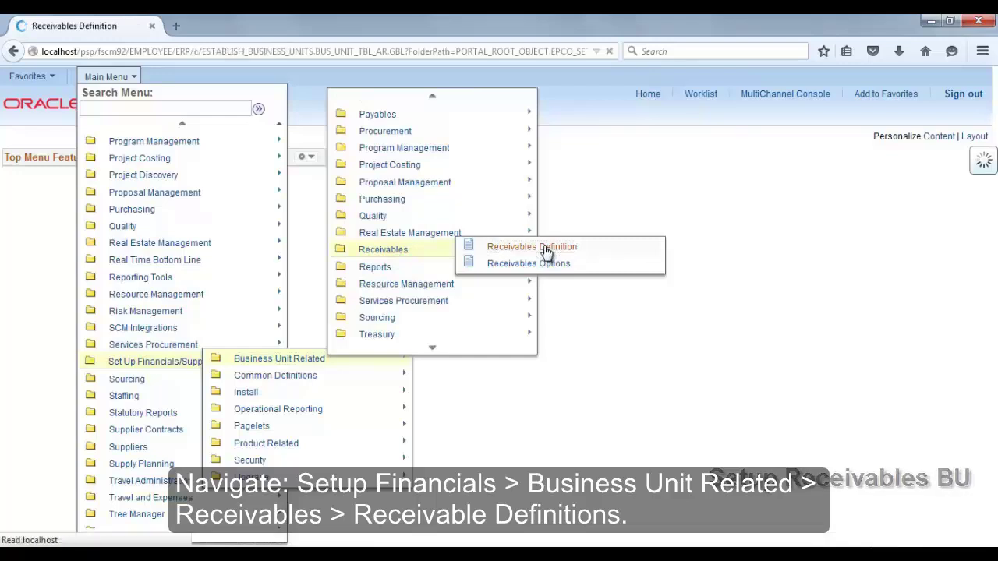
left_click(153, 206)
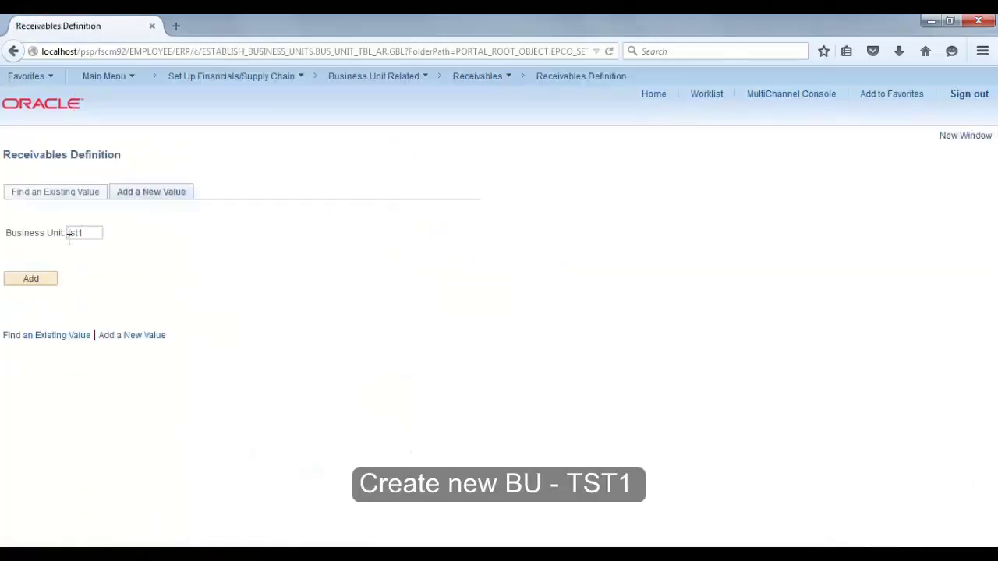
left_click(43, 279)
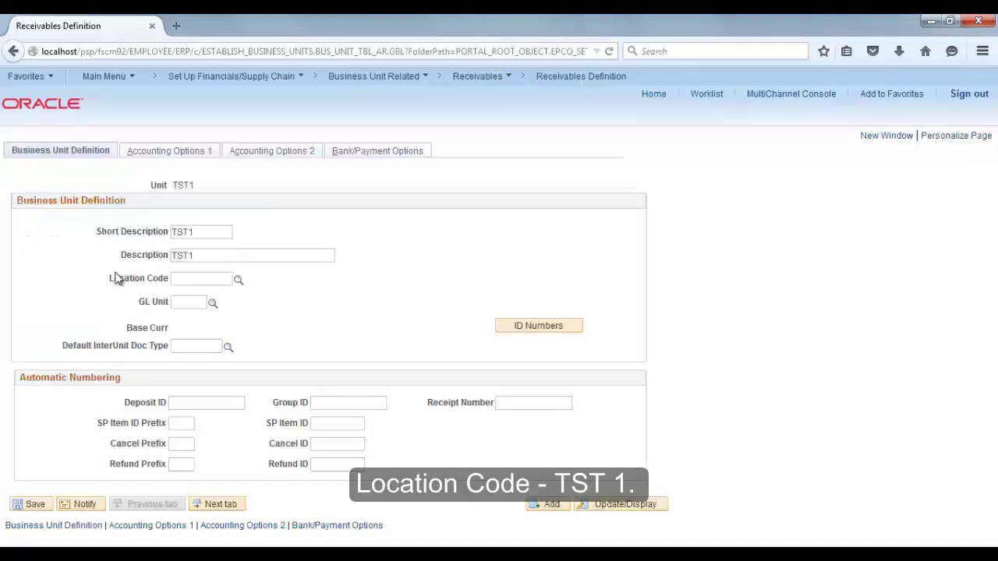
- Set location code and GL unit to TST1, confirming the GL unit change
left_click(223, 281)
type("t")
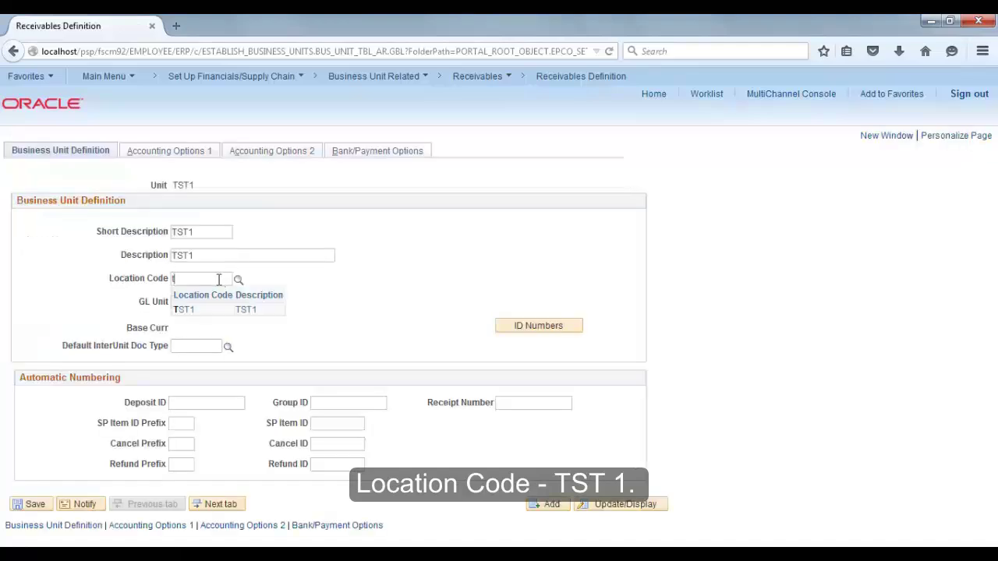
left_click(192, 313)
left_click(187, 304)
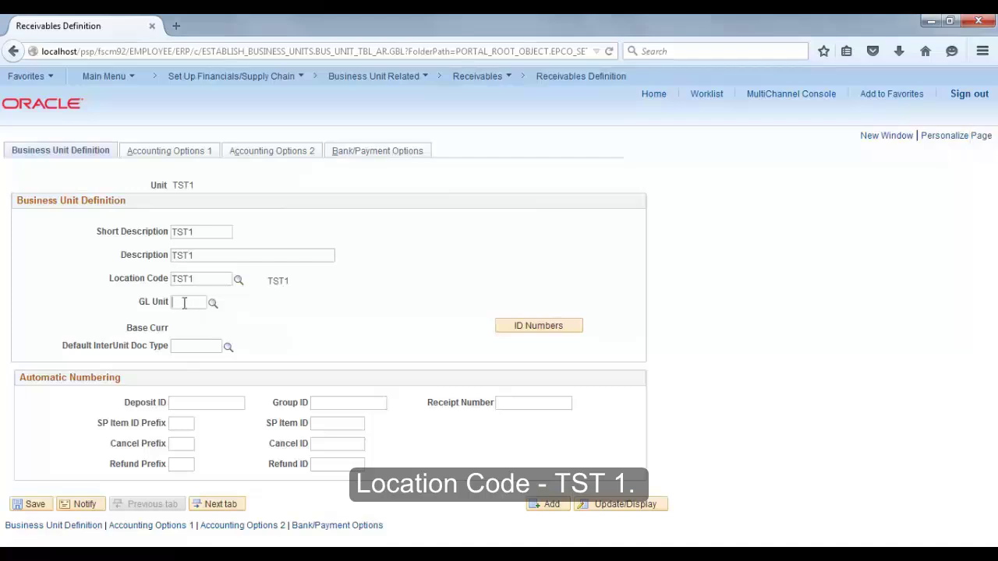
type("t")
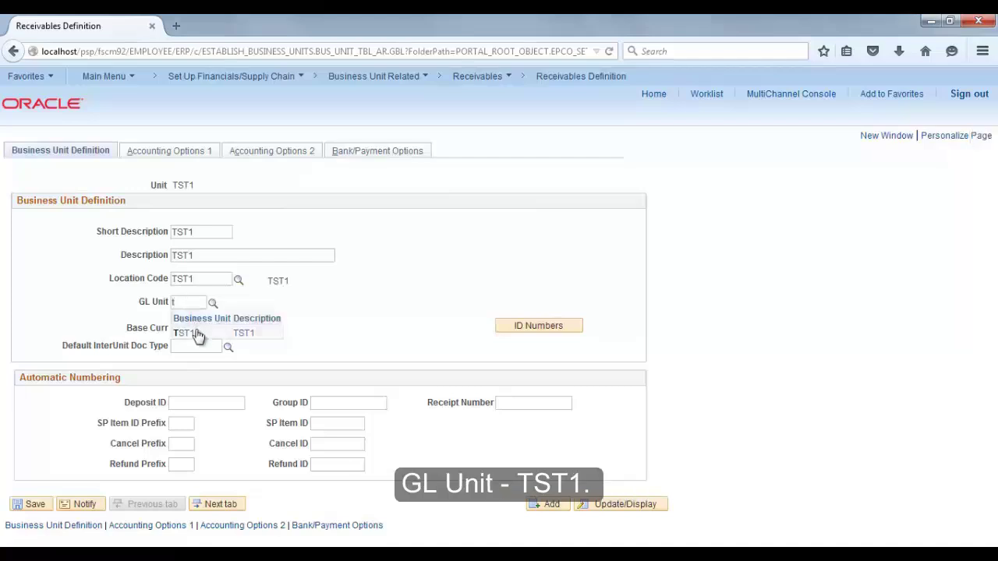
left_click(196, 335)
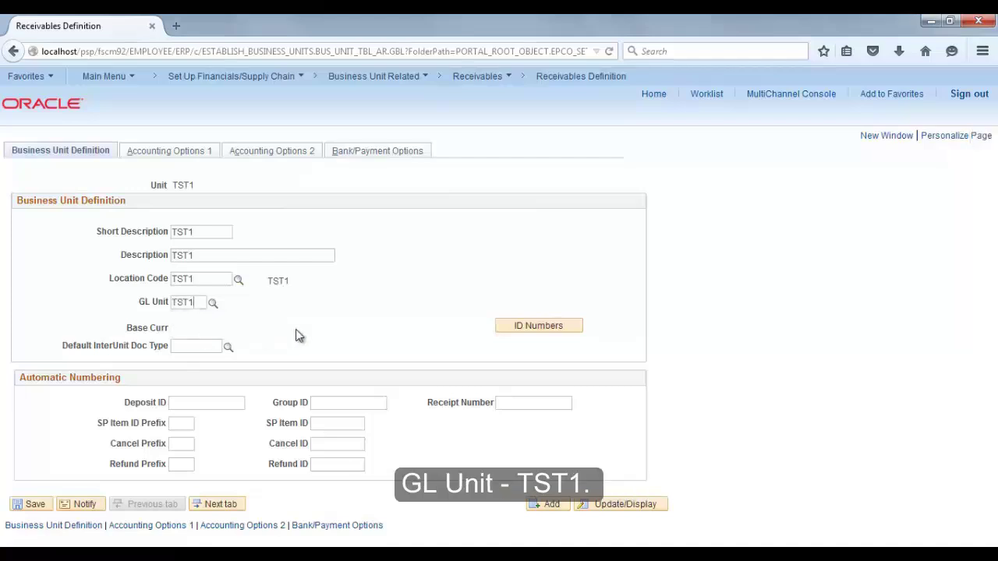
left_click(173, 152)
left_click(402, 343)
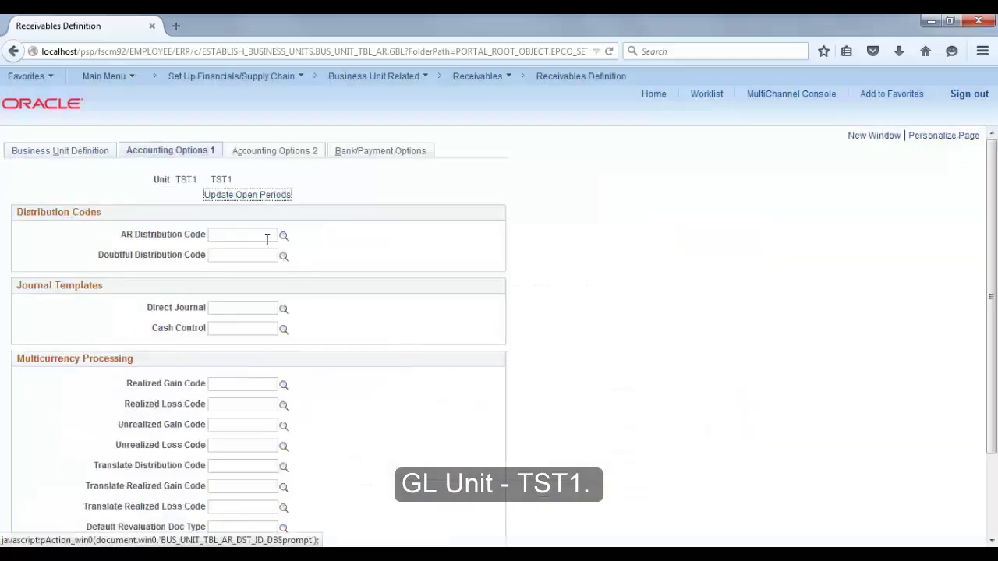
- Enter AR as the AR Distribution Code, save the definition and return home
left_click(265, 237)
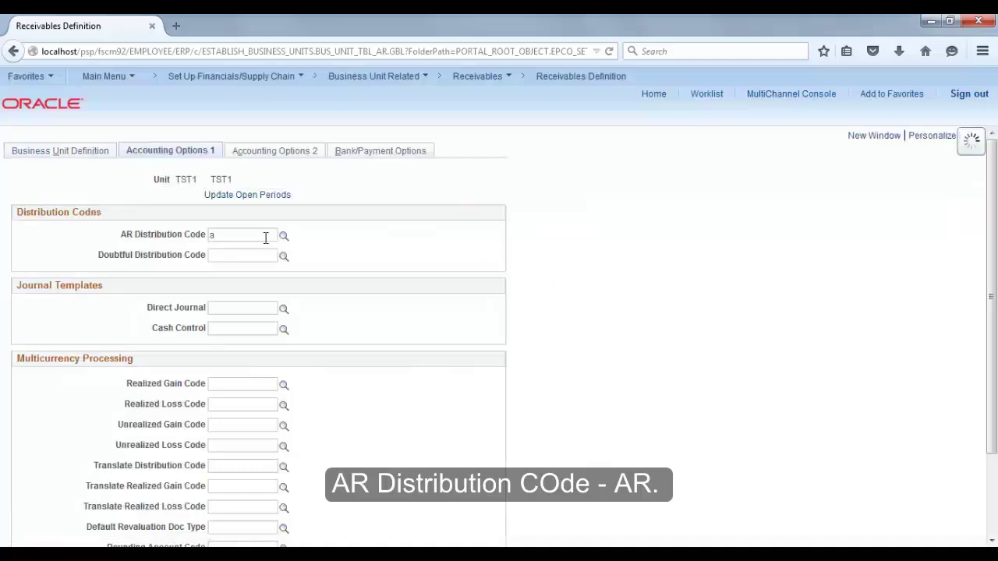
type("AR")
left_click(254, 267)
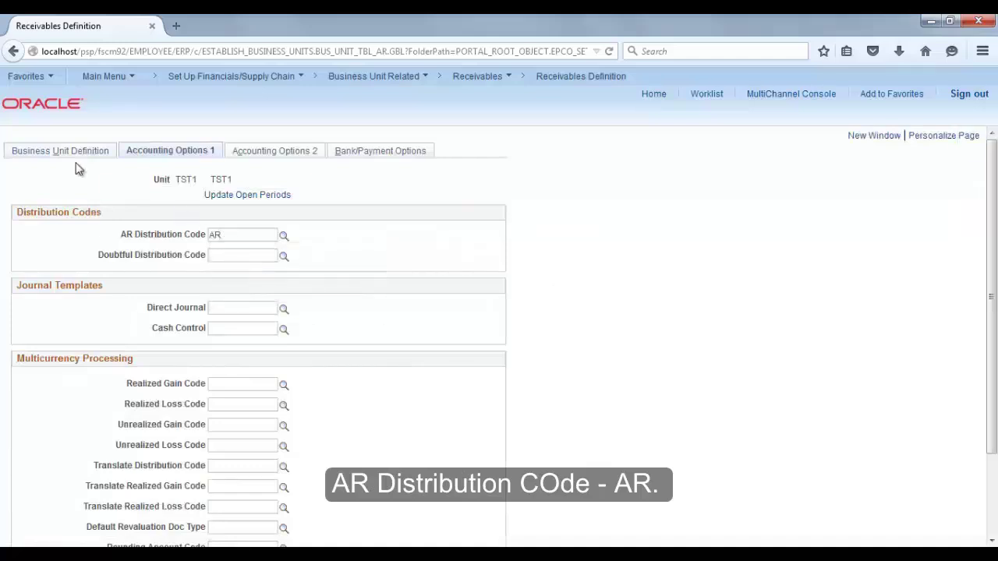
left_click(74, 157)
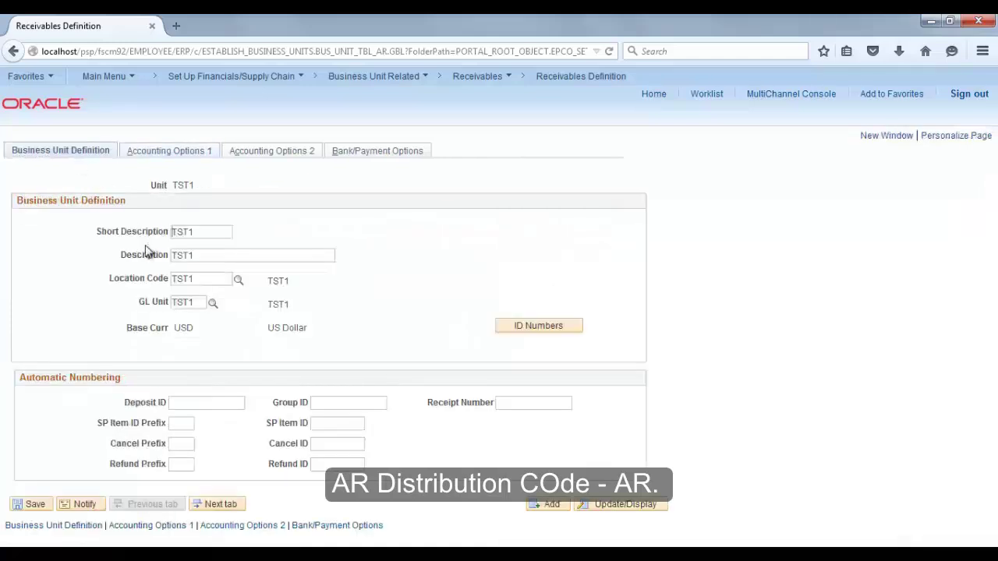
left_click(35, 504)
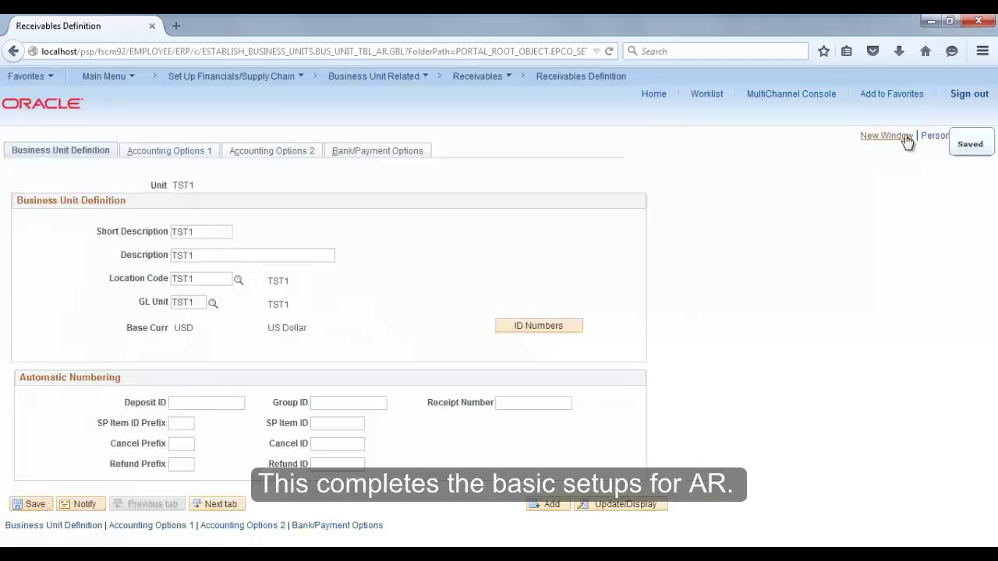
left_click(653, 93)
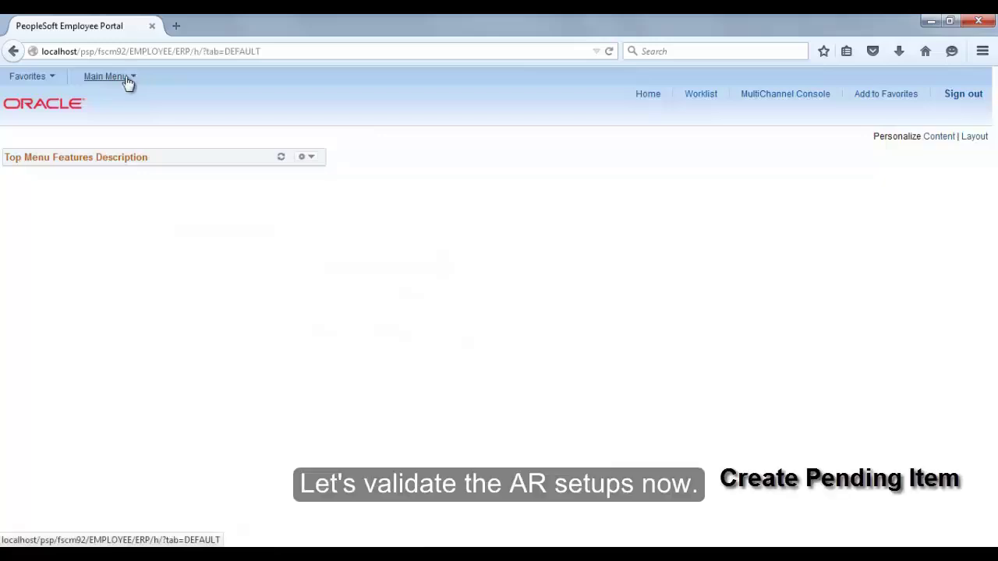
- Add a new Group Entry group with Group Unit TST1 in place of US001
left_click(130, 77)
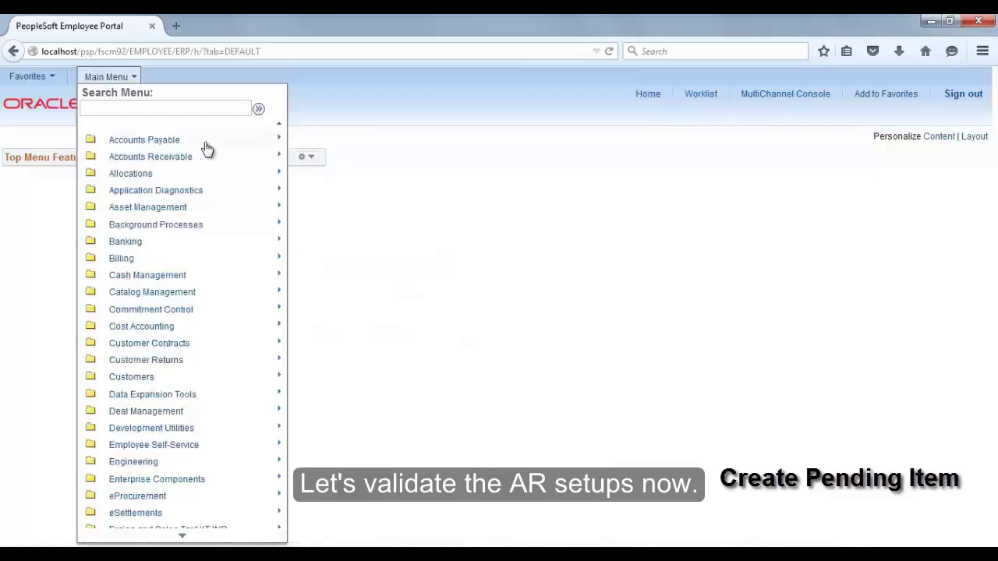
mouse_move(188, 159)
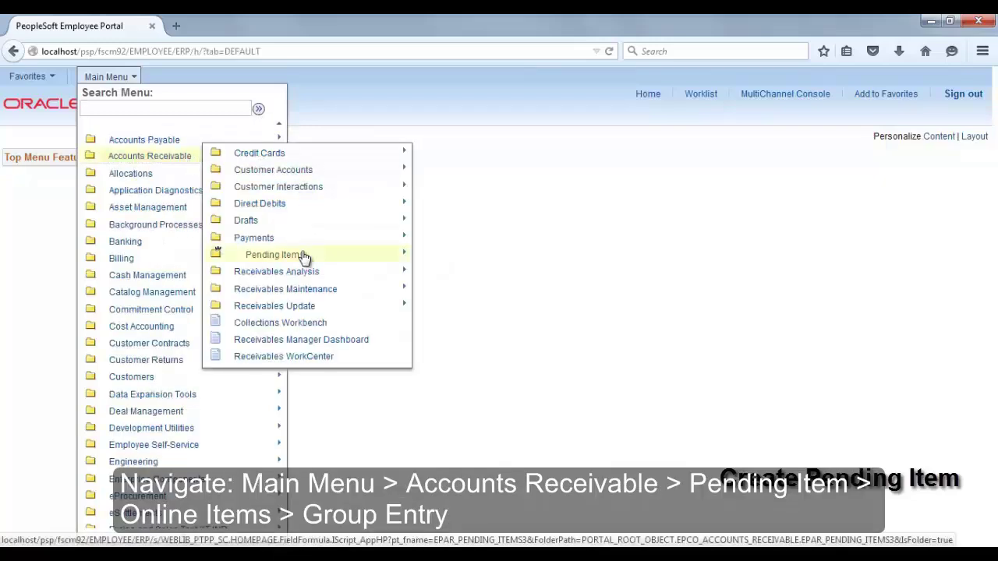
mouse_move(304, 256)
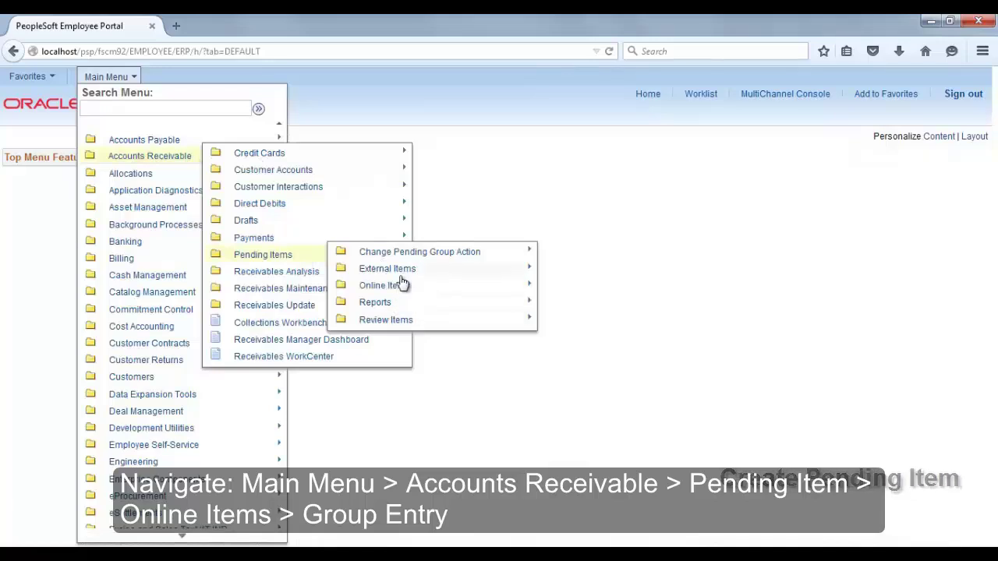
mouse_move(410, 287)
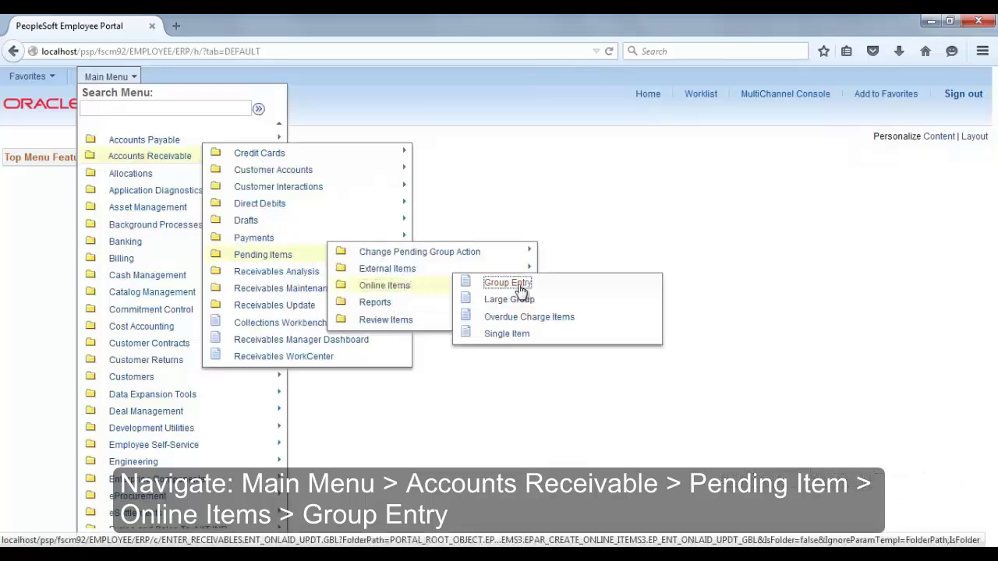
left_click(515, 285)
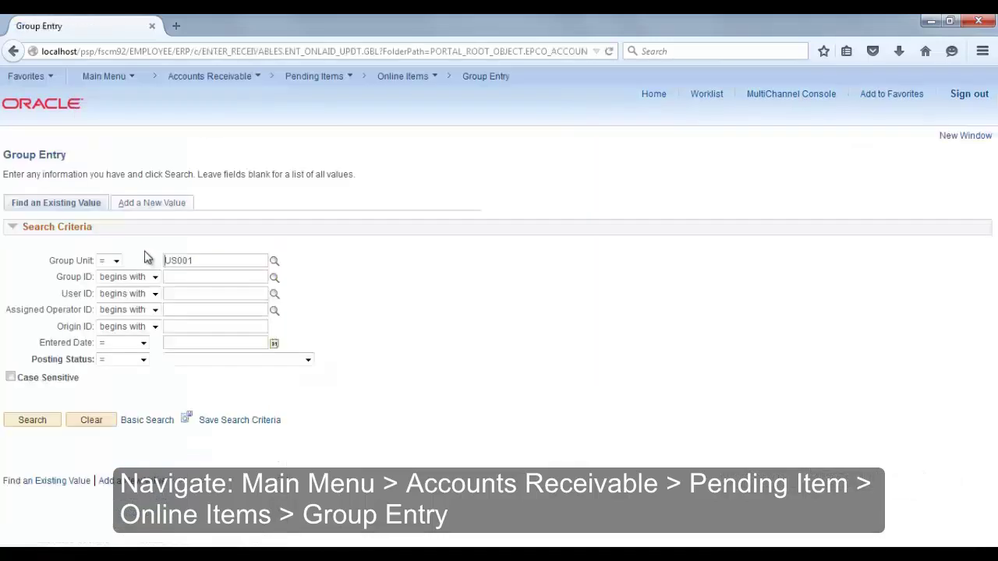
left_click(152, 203)
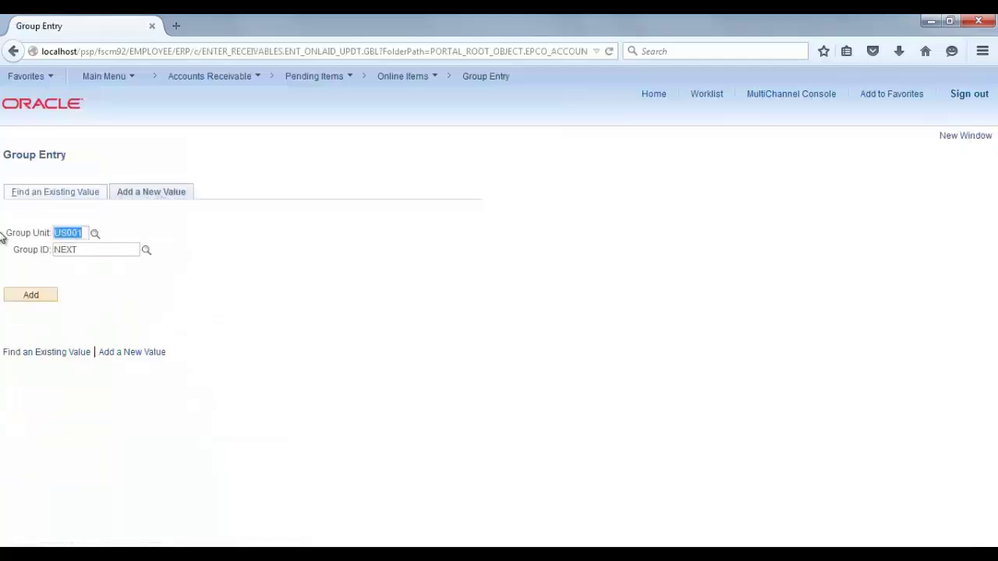
key("BackSpace")
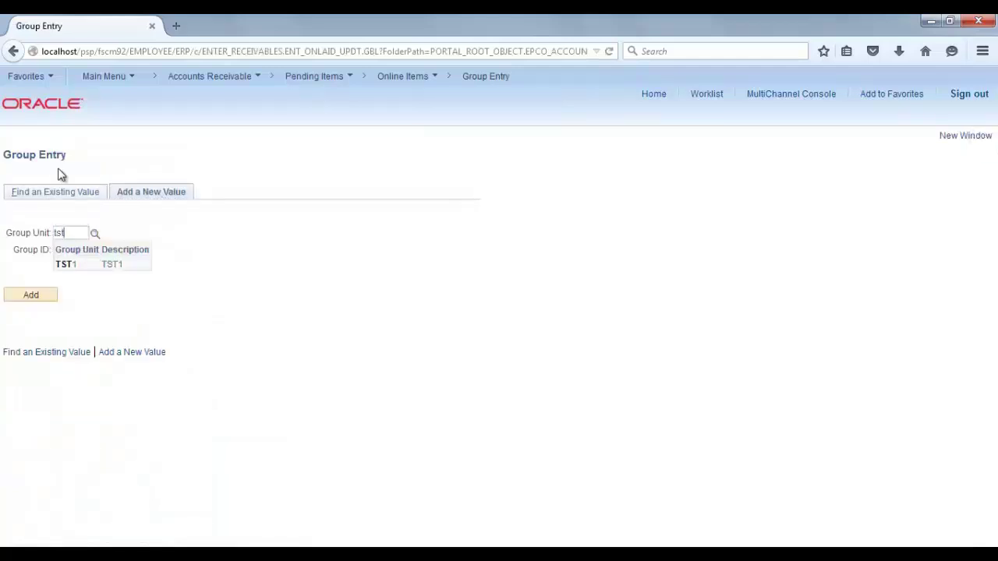
left_click(69, 268)
left_click(34, 294)
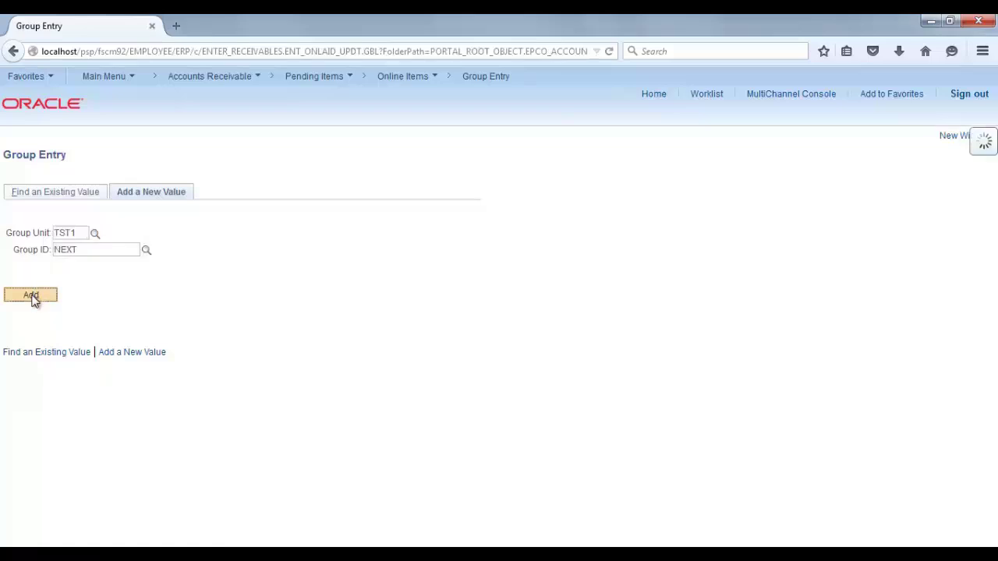
- Set group type Billing, origin OBILL and control total 1,000
left_click(188, 228)
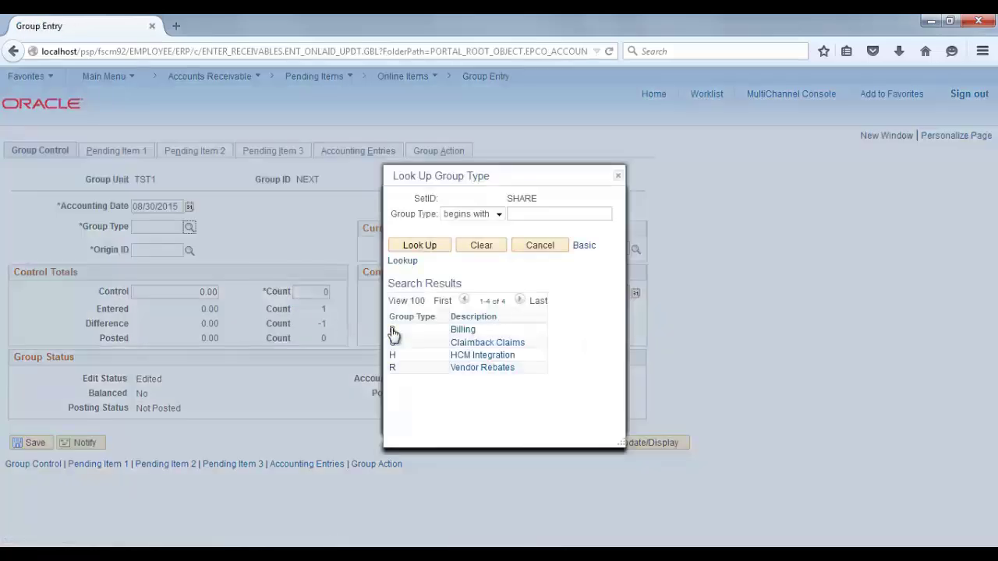
left_click(391, 329)
left_click(190, 250)
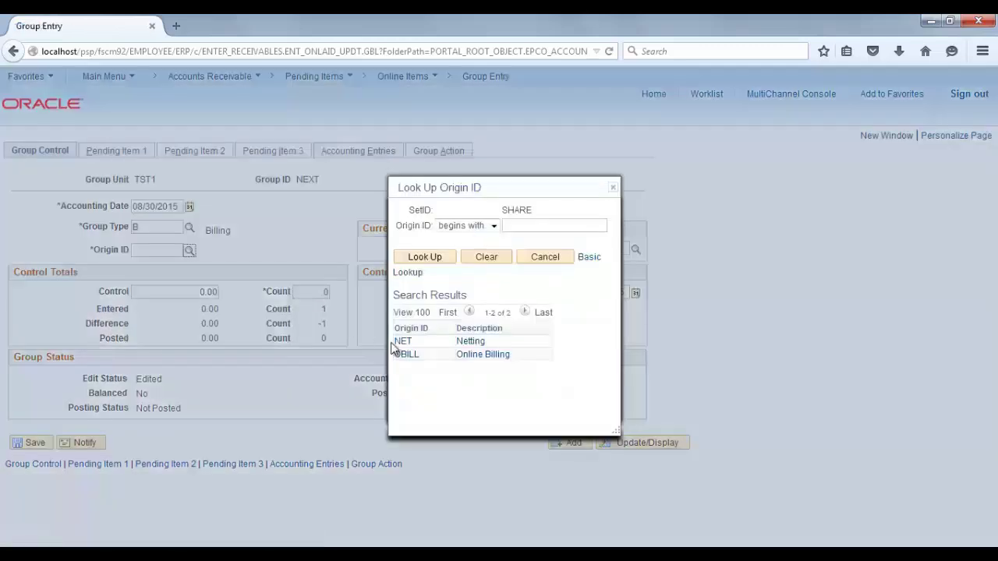
left_click(404, 352)
double_click(231, 292)
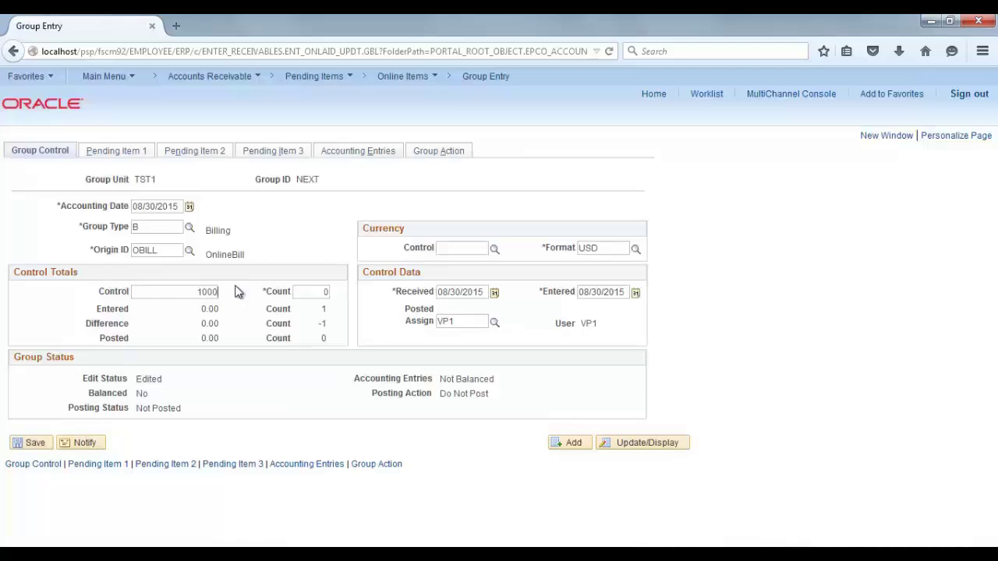
key("Tab")
left_click(121, 153)
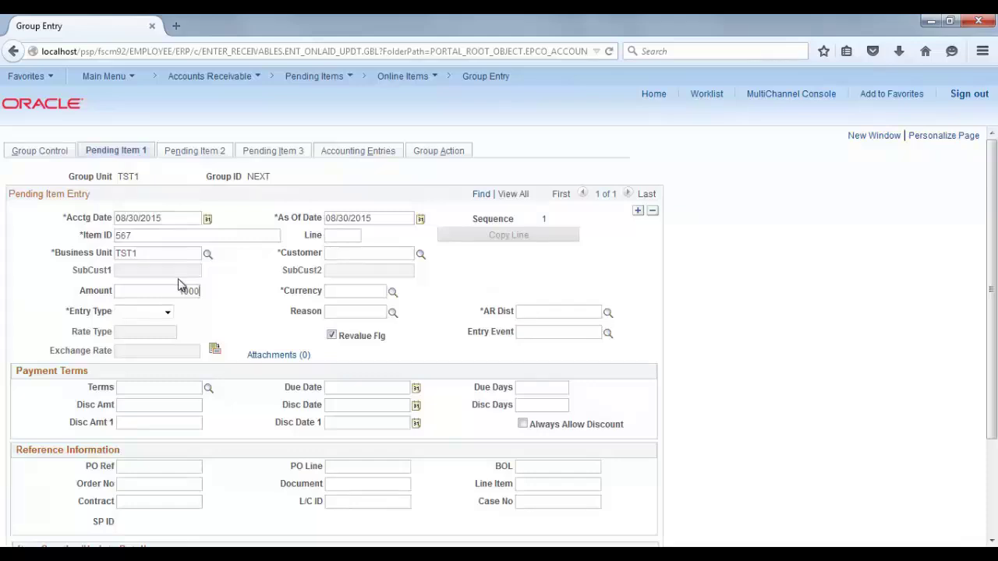
- Enter a 1,000 USD DR debit item for the Staffing customer and save it
left_click(378, 292)
left_click(167, 312)
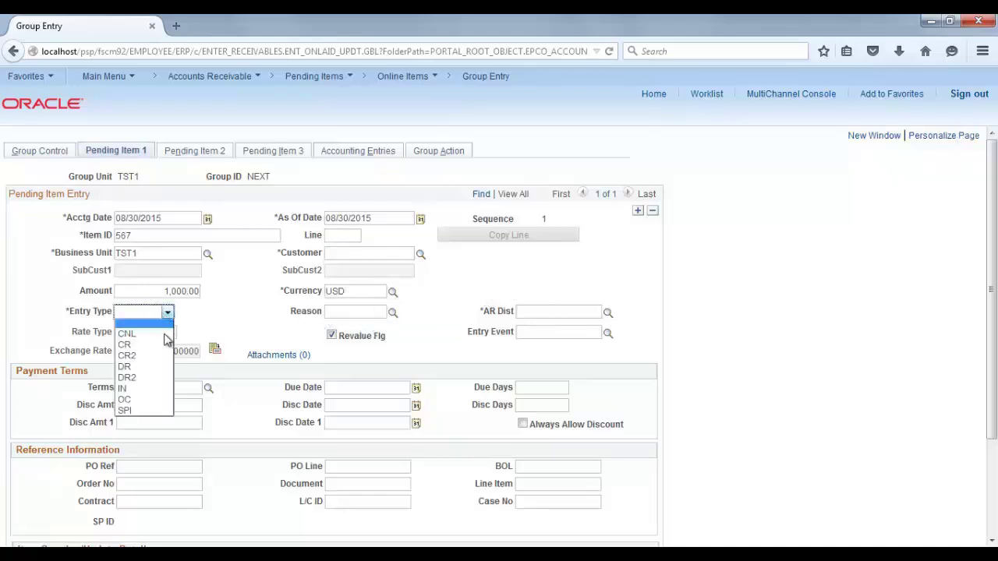
left_click(148, 366)
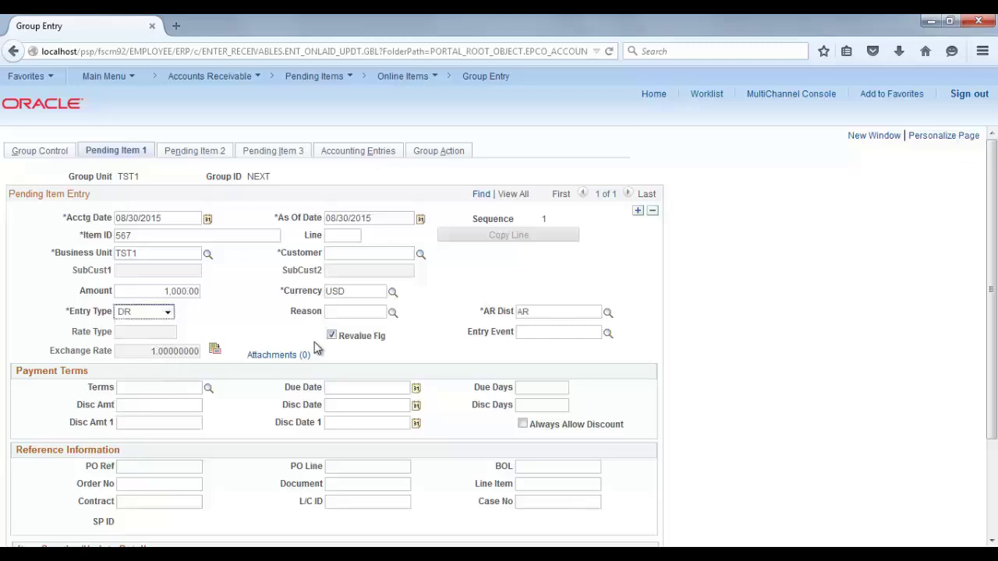
double_click(522, 313)
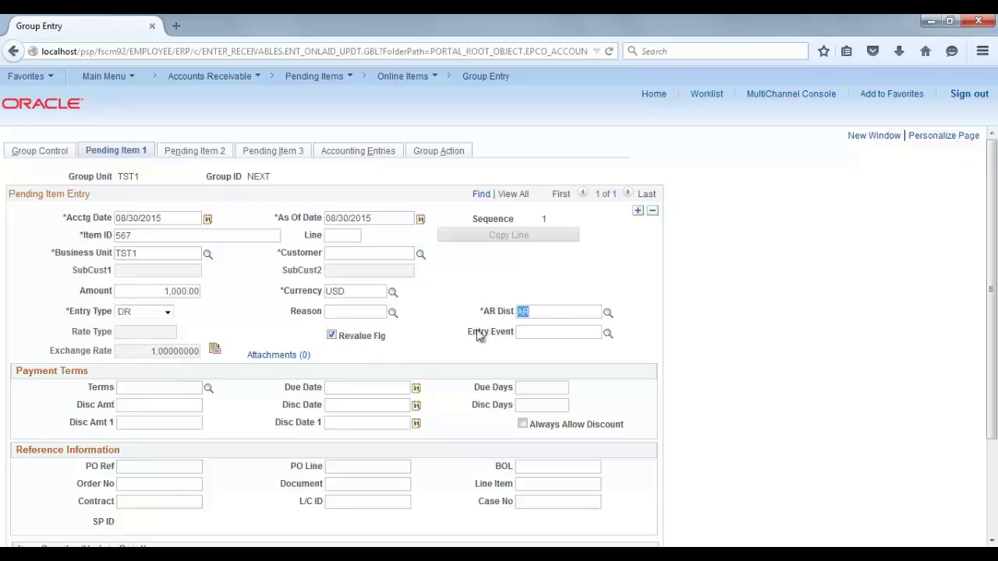
scroll(330, 383, "down", 3)
left_click(421, 138)
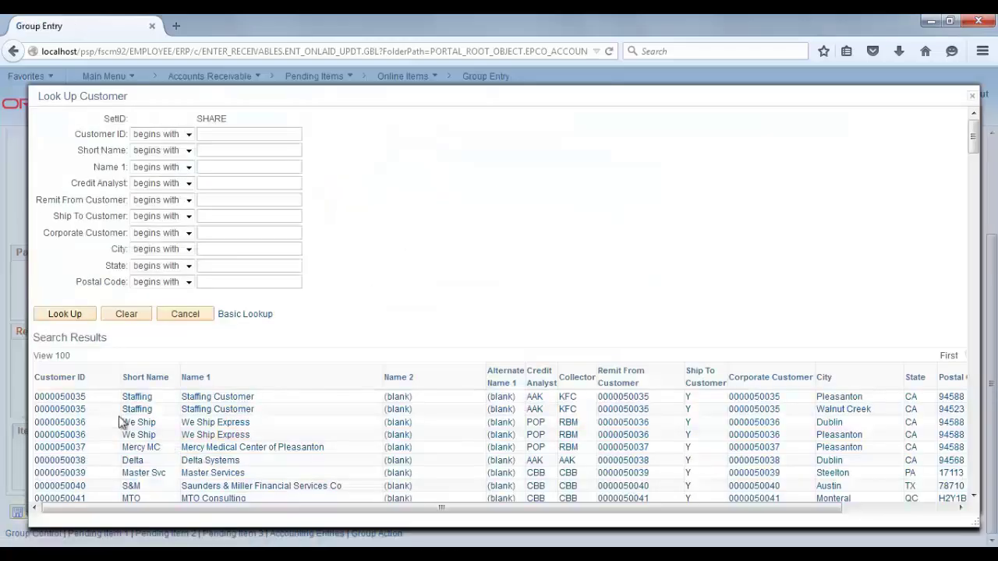
left_click(74, 398)
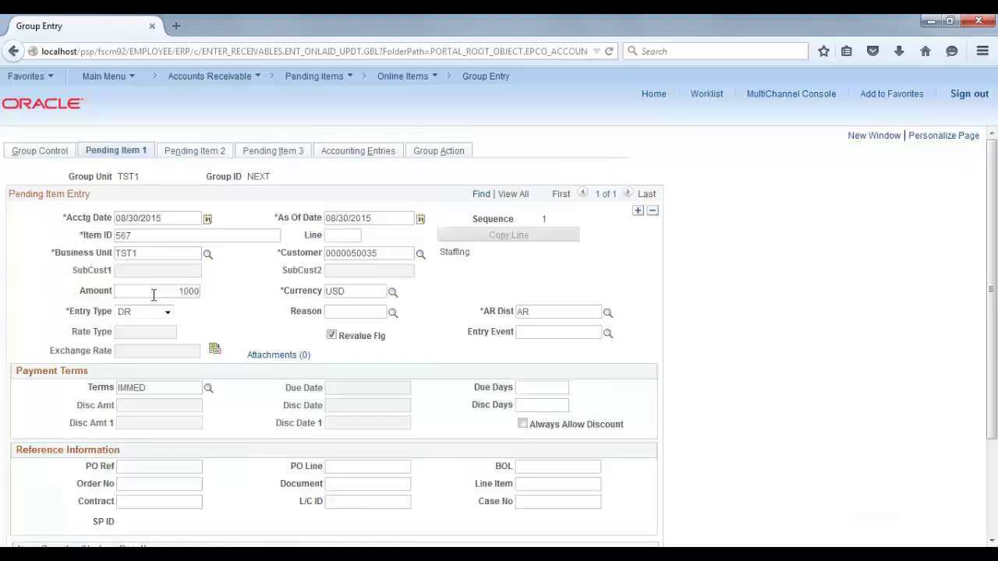
scroll(143, 309, "down", 3)
left_click(31, 512)
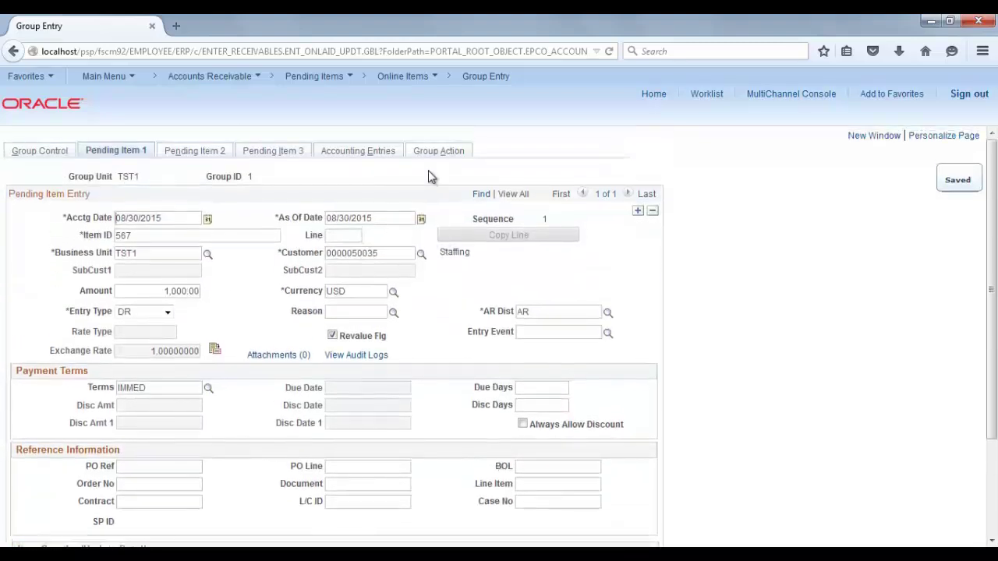
- Balance the group and post it with Post Now to GL
left_click(440, 156)
left_click(110, 254)
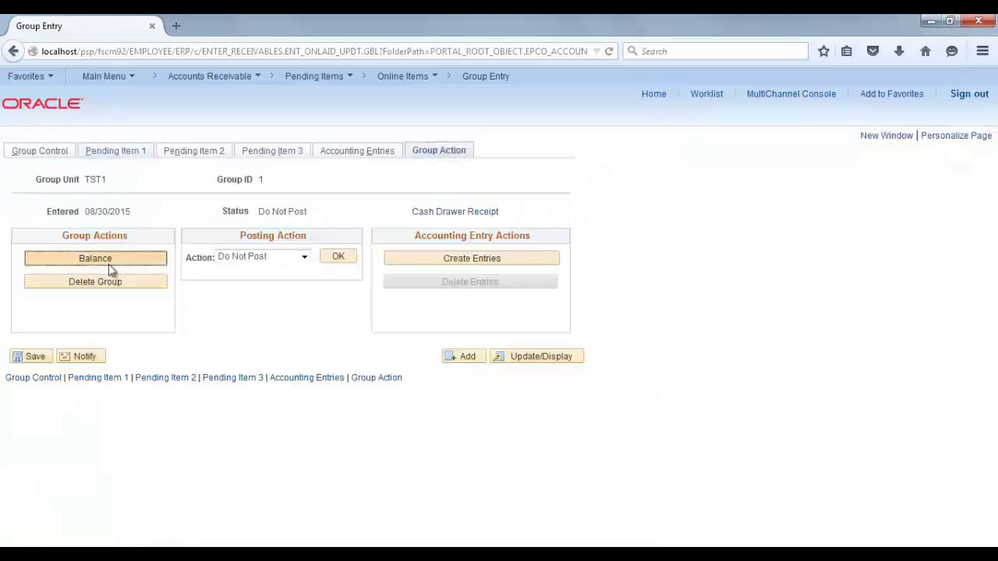
left_click(257, 261)
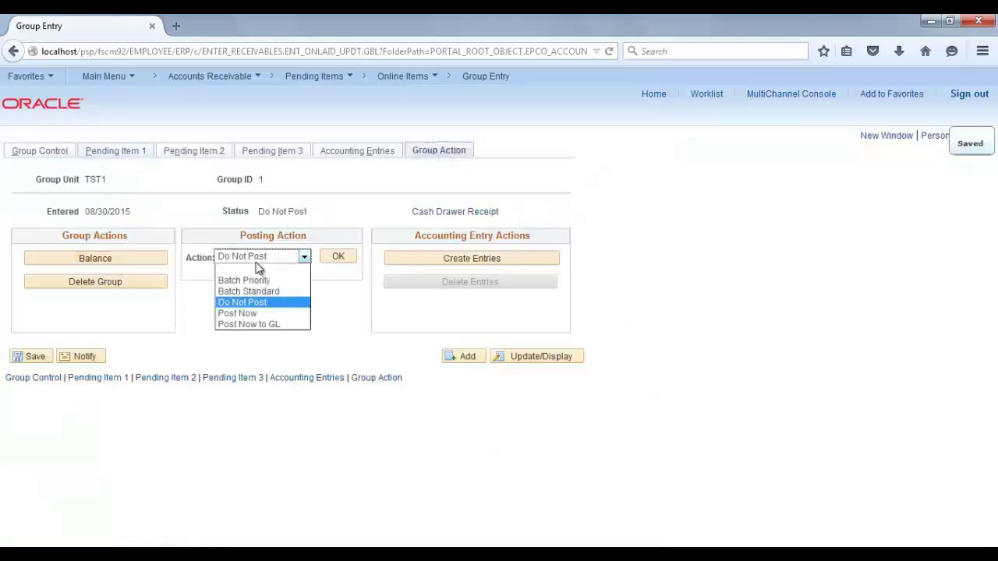
left_click(277, 325)
left_click(339, 257)
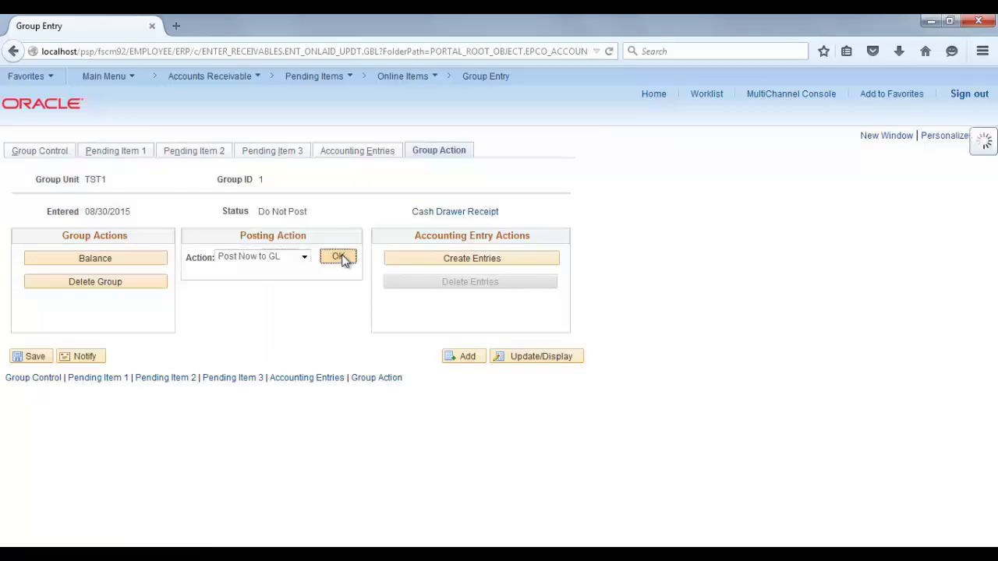
- Confirm process 18906's log shows TST1 journals posted, then close back to the portal home
left_click(622, 251)
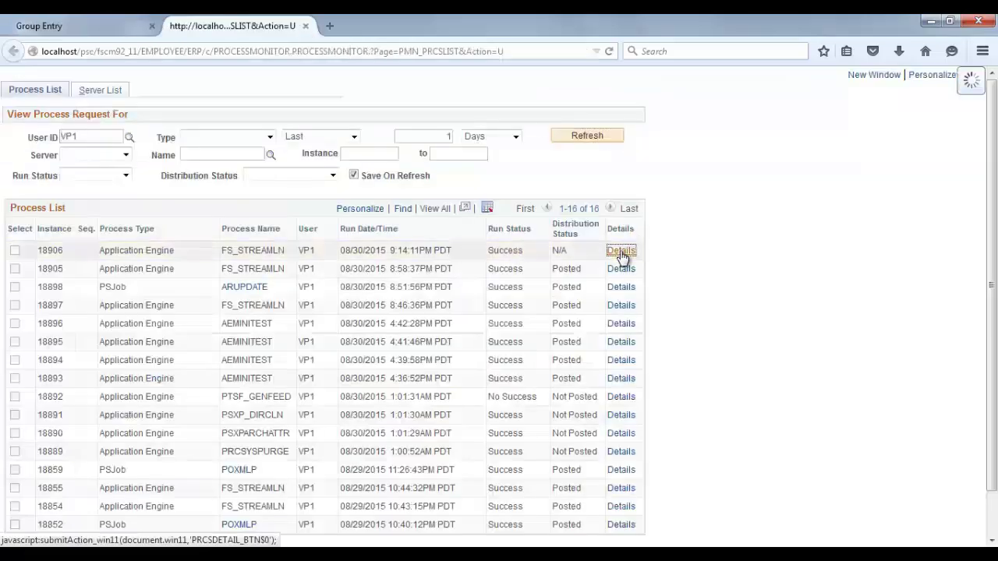
left_click(554, 383)
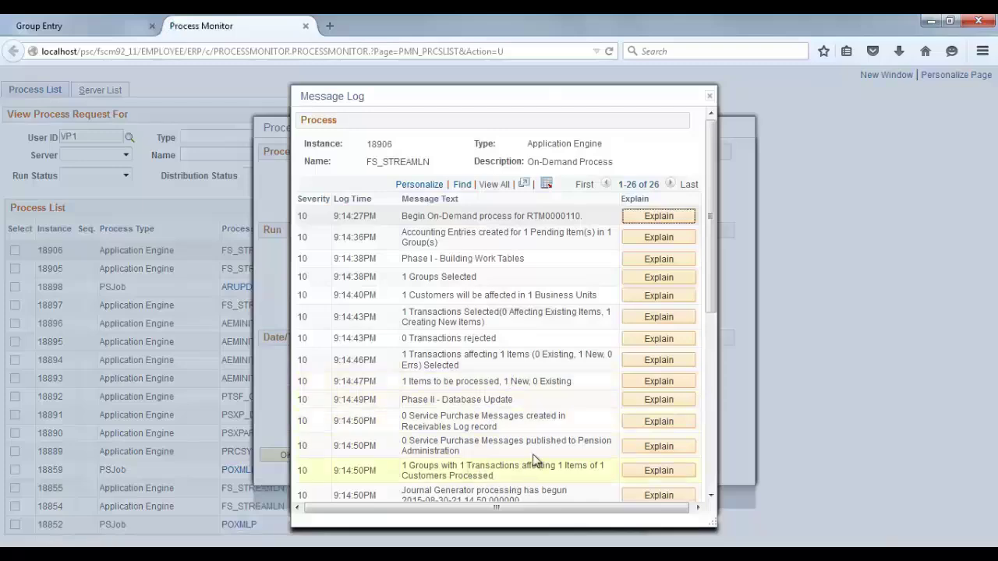
scroll(534, 464, "down", 6)
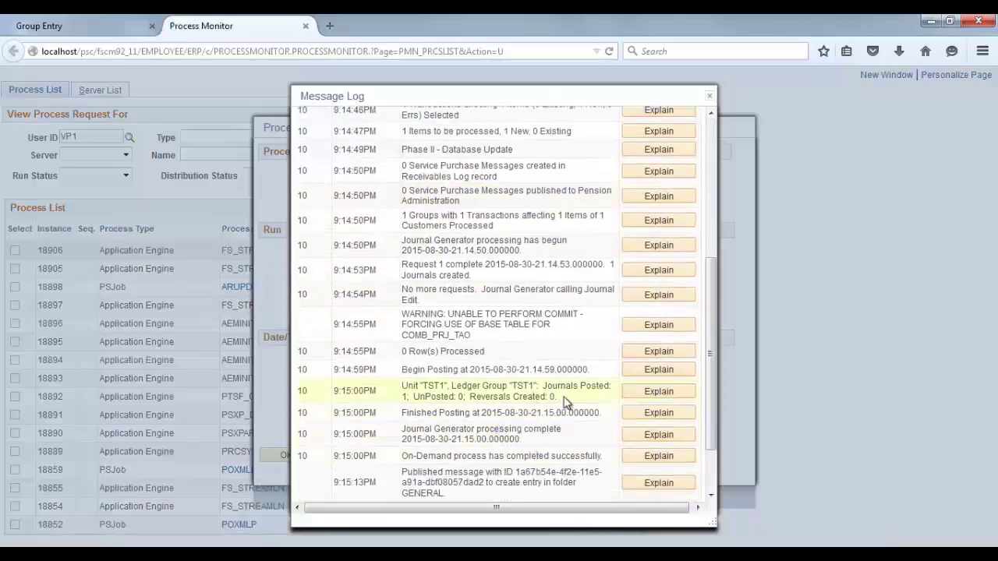
left_click_drag(566, 400, 402, 388)
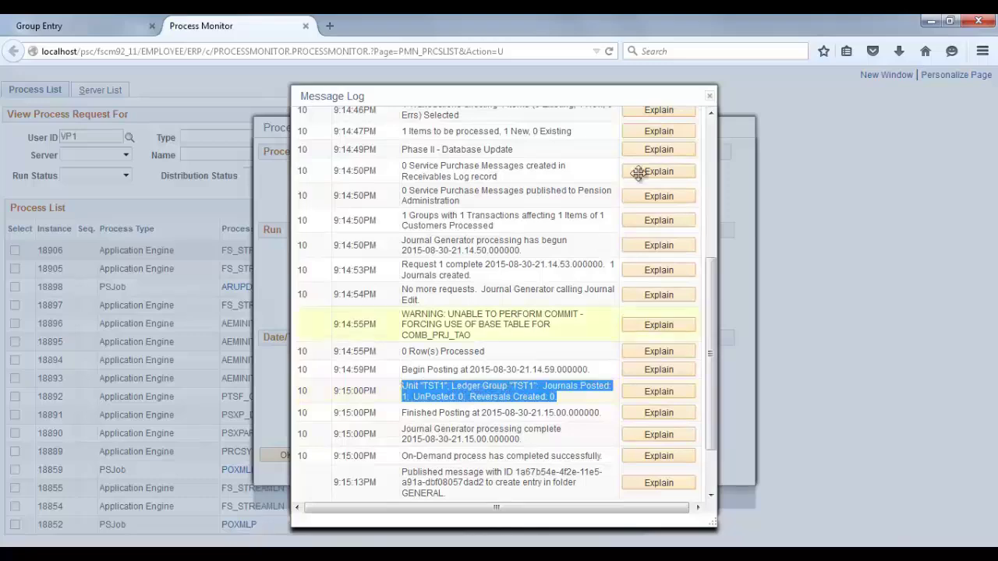
left_click(709, 96)
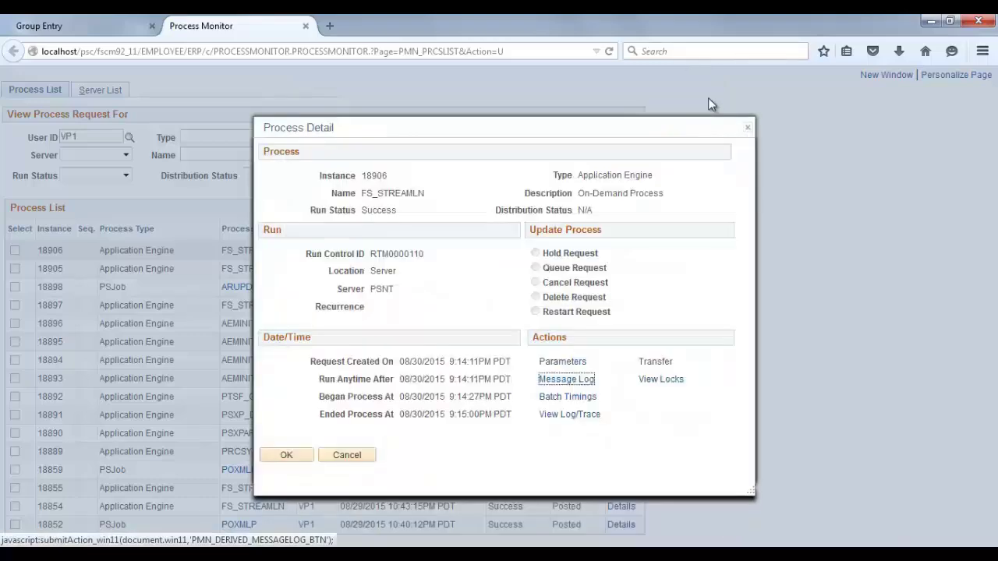
left_click(747, 127)
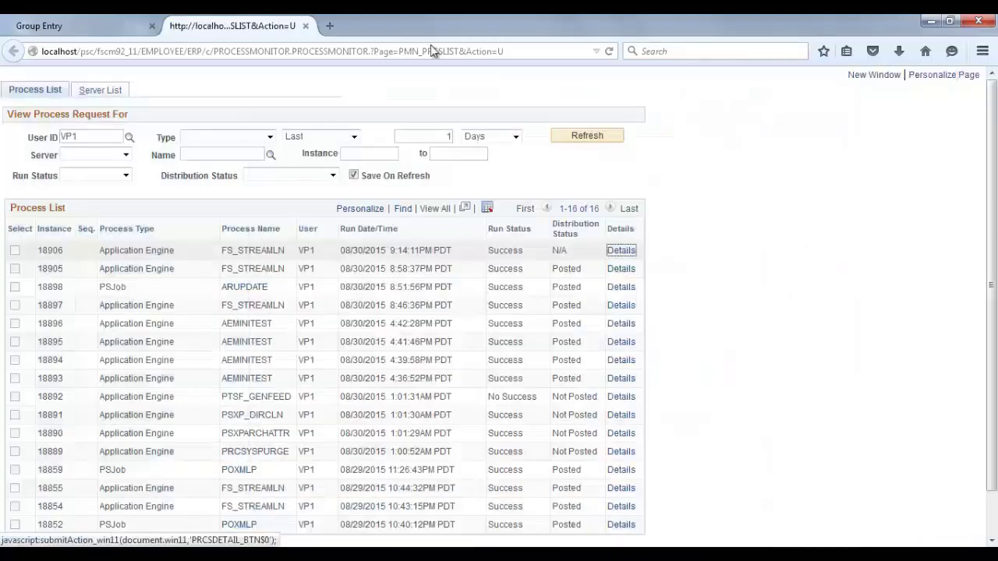
left_click(305, 26)
left_click(78, 102)
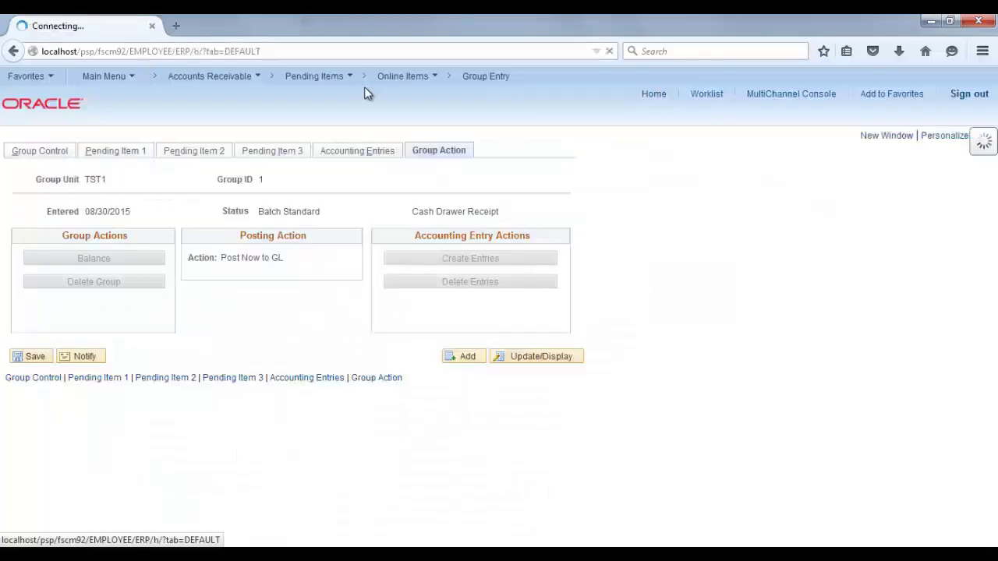
- Save a Request Receivable Update run control for group unit TST1
left_click(125, 78)
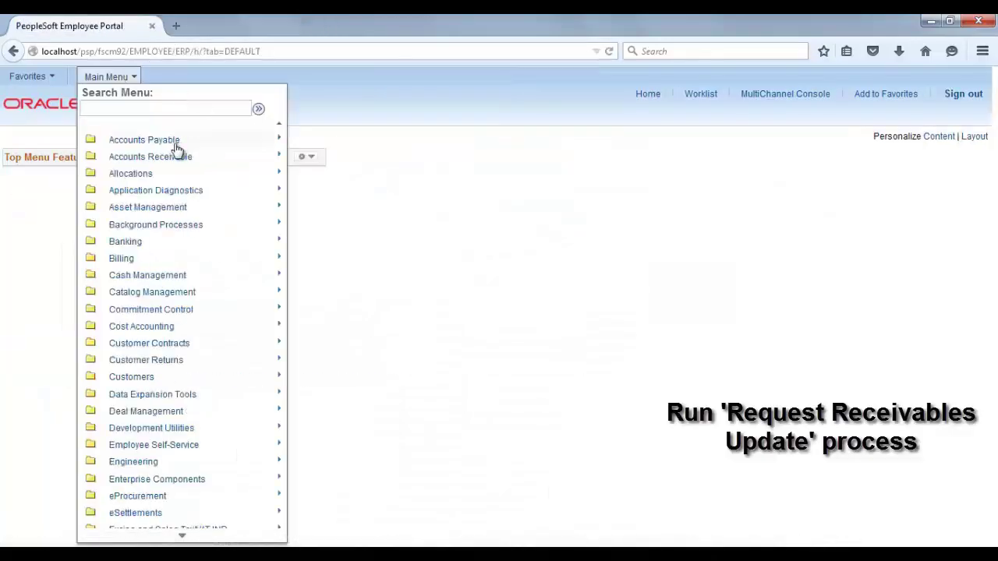
mouse_move(179, 156)
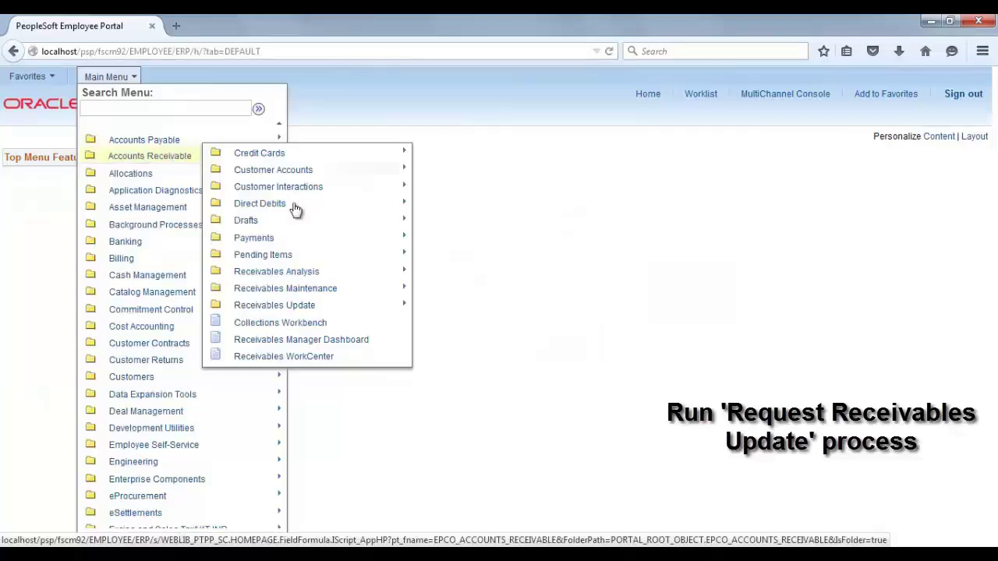
left_click(311, 307)
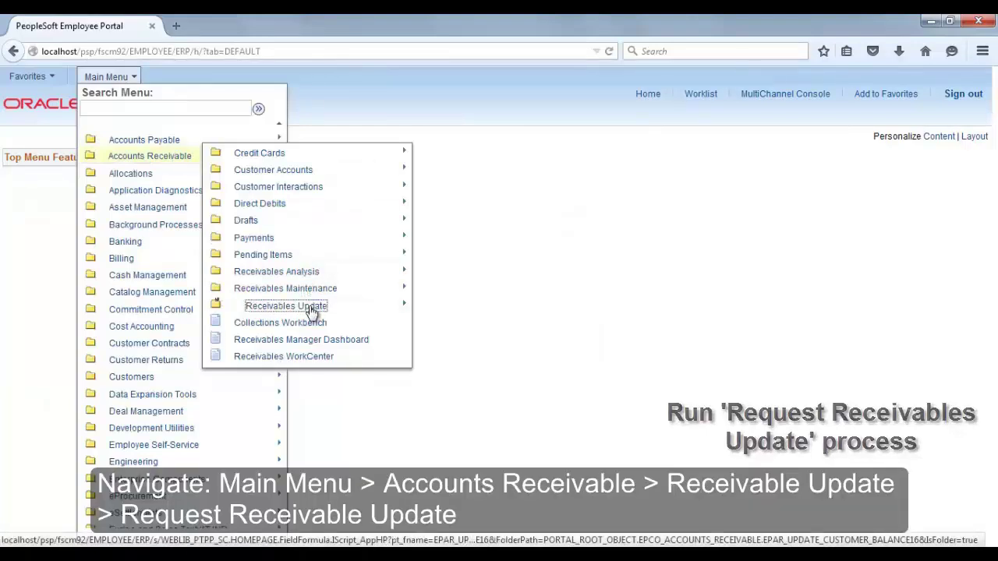
scroll(401, 414, "down", 3)
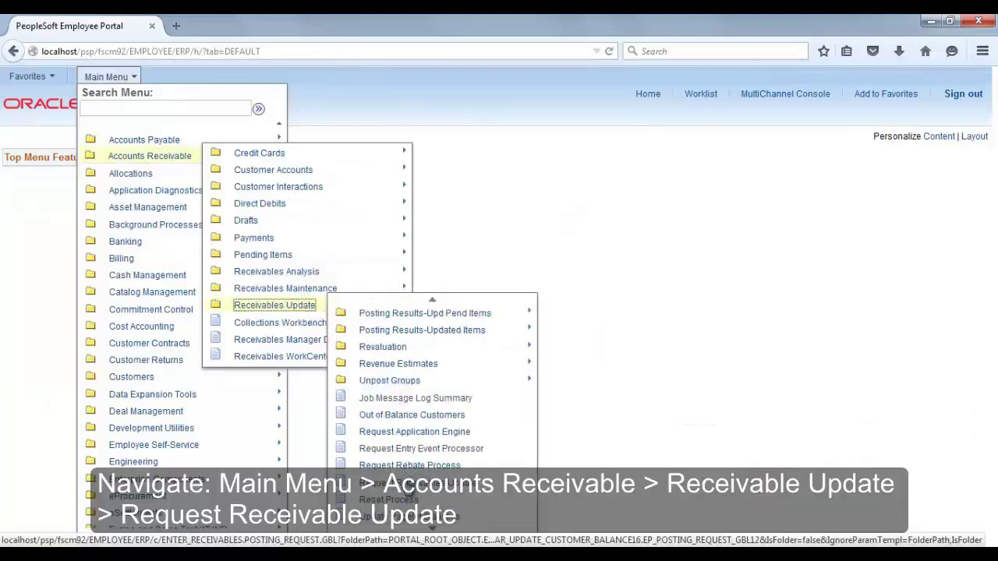
left_click(421, 486)
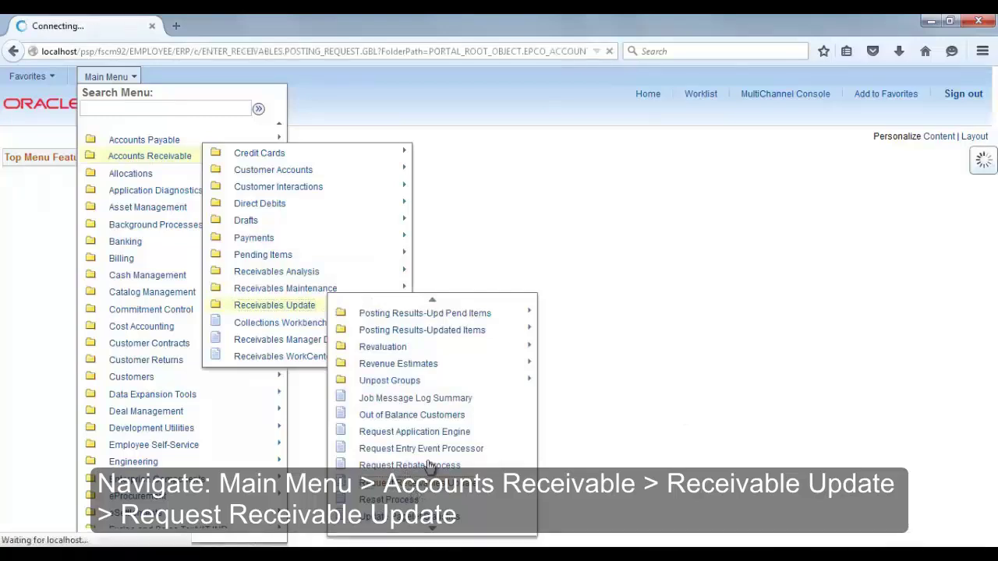
key("Return")
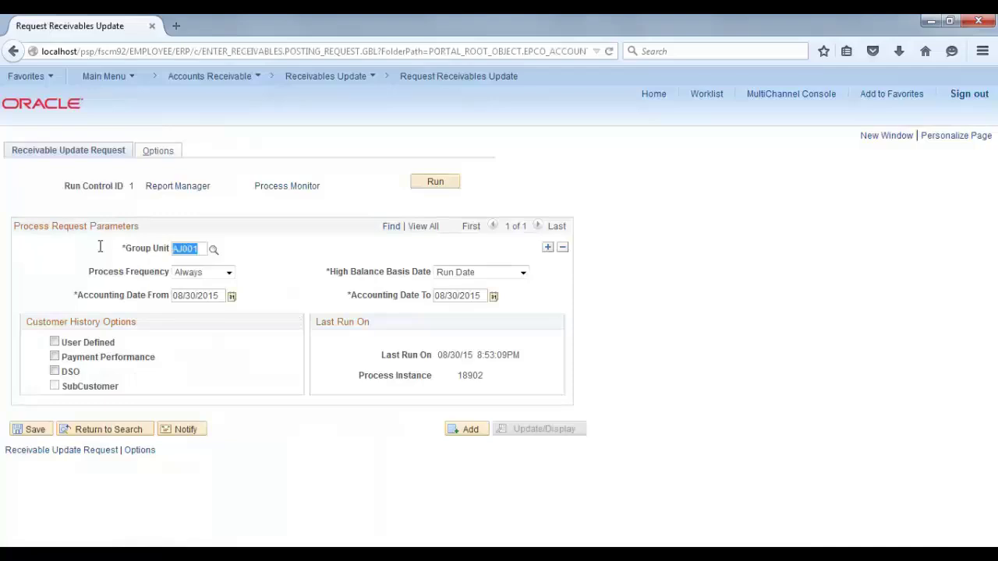
type("tst")
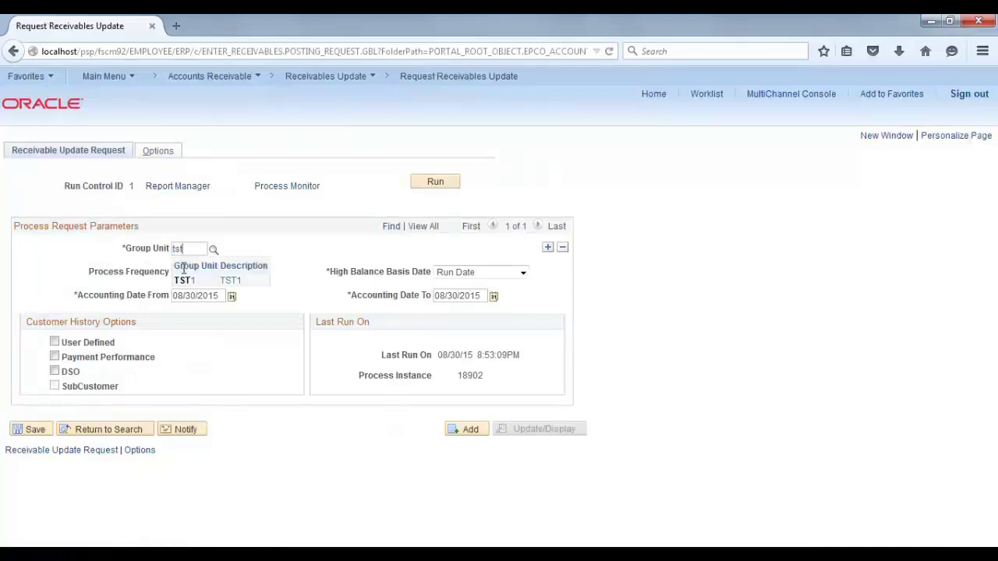
left_click(190, 283)
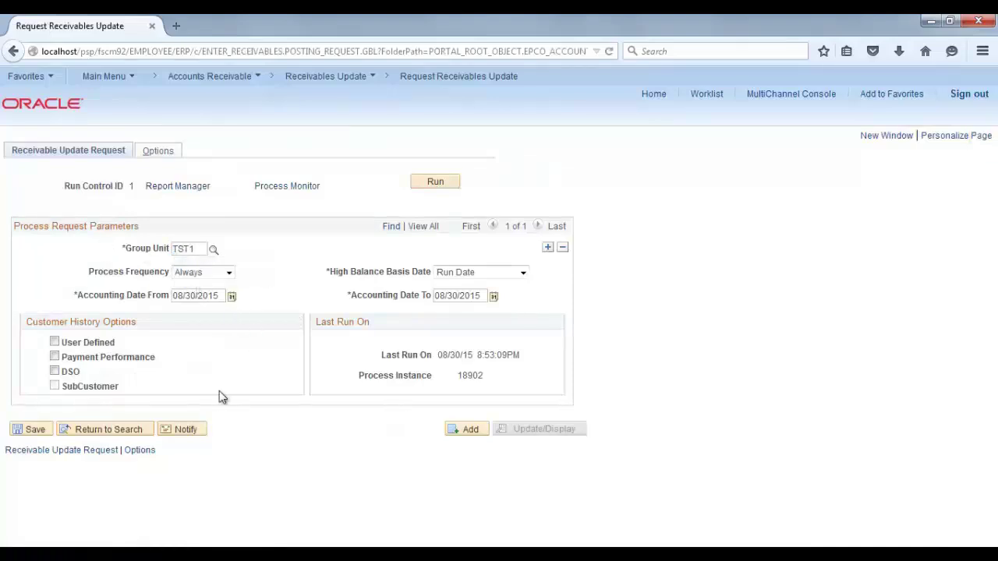
left_click(30, 434)
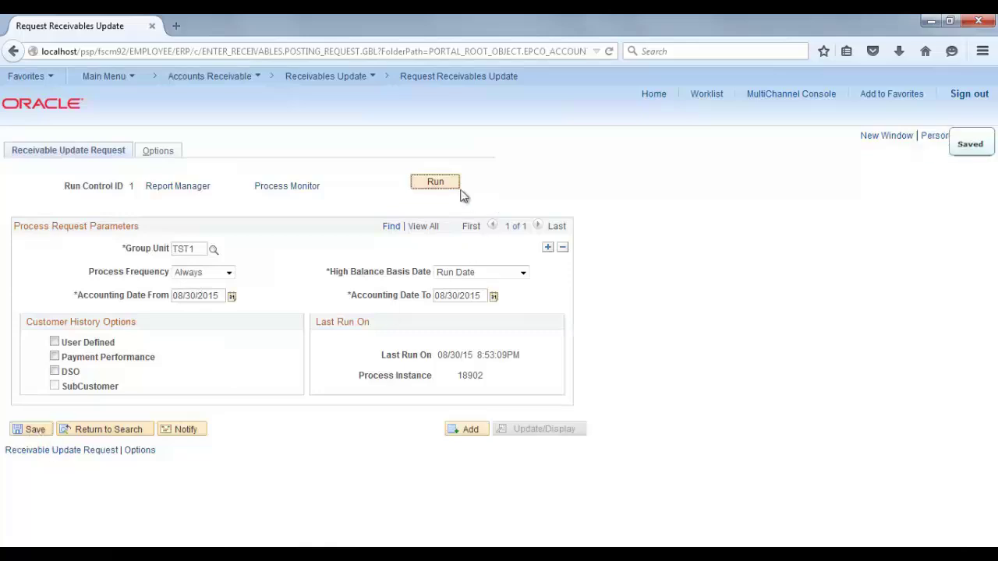
- Run the update and refresh Process Monitor until process 18907 shows Success
left_click(435, 184)
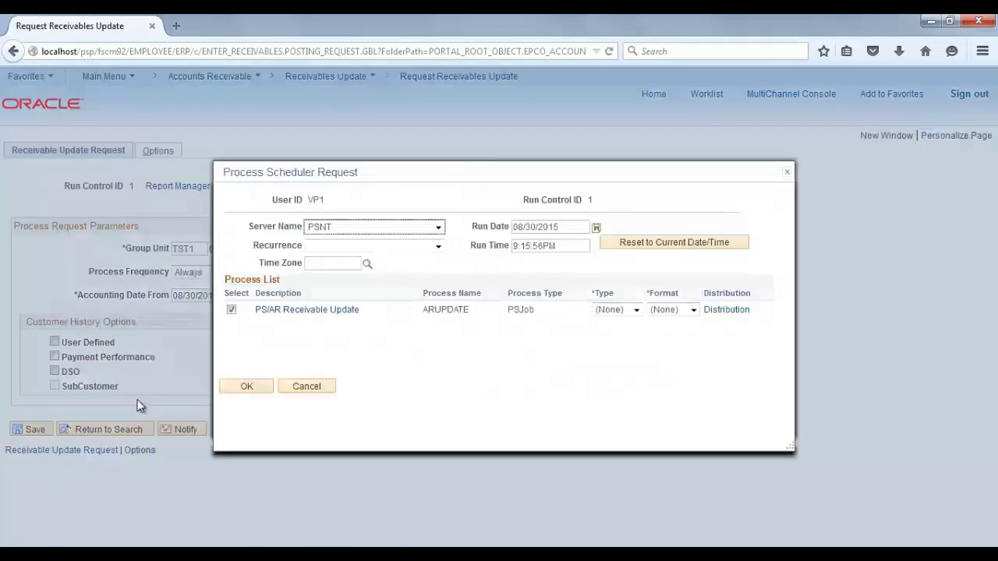
left_click(255, 387)
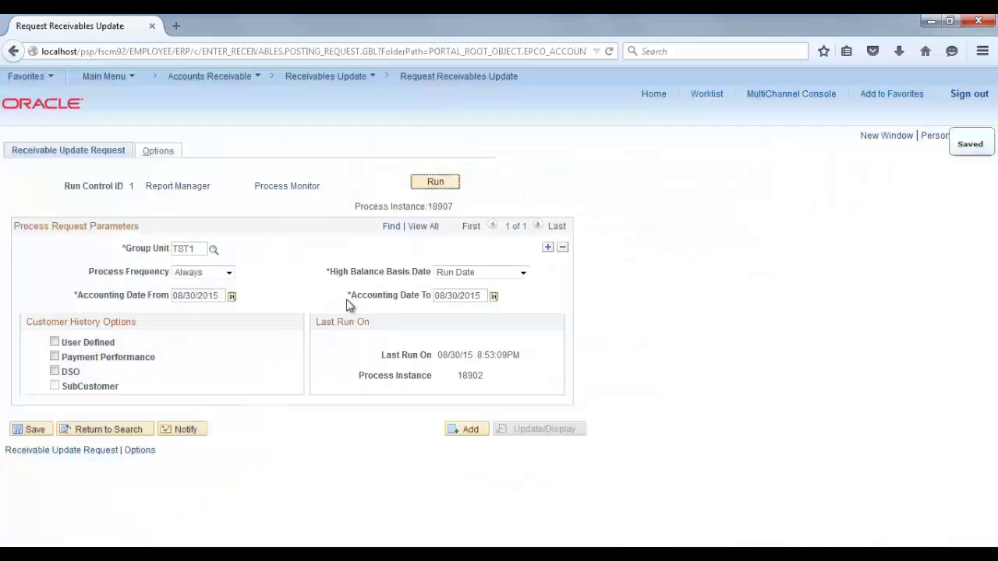
left_click(299, 187)
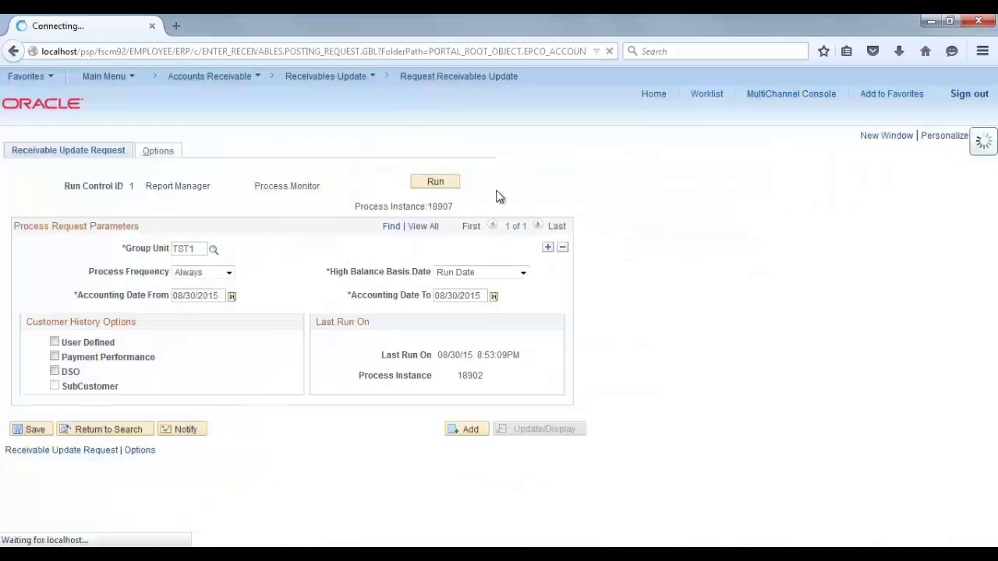
left_click(570, 200)
left_click(614, 202)
left_click(615, 202)
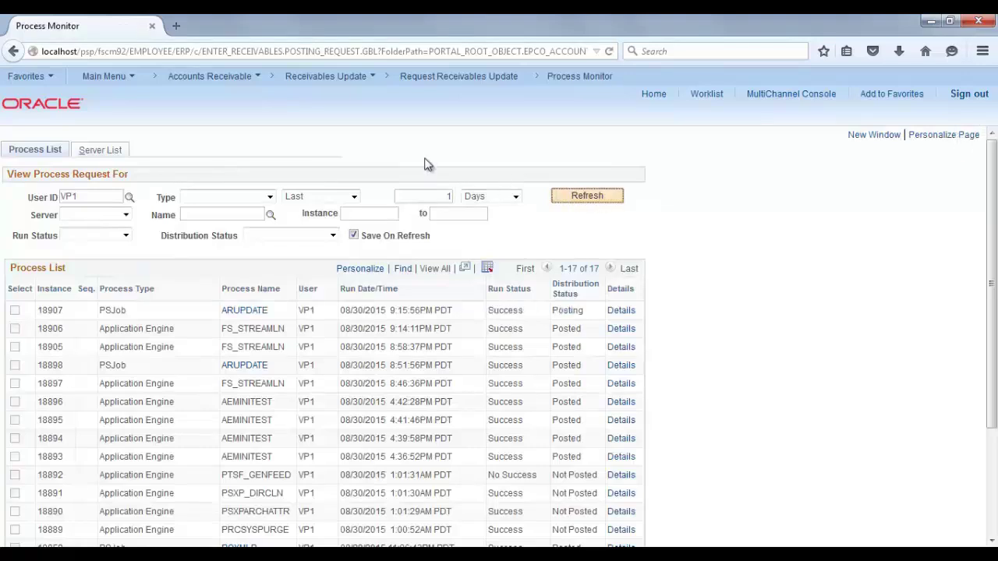
- Start a new Regular Deposit for deposit unit TST1
left_click(655, 95)
left_click(110, 78)
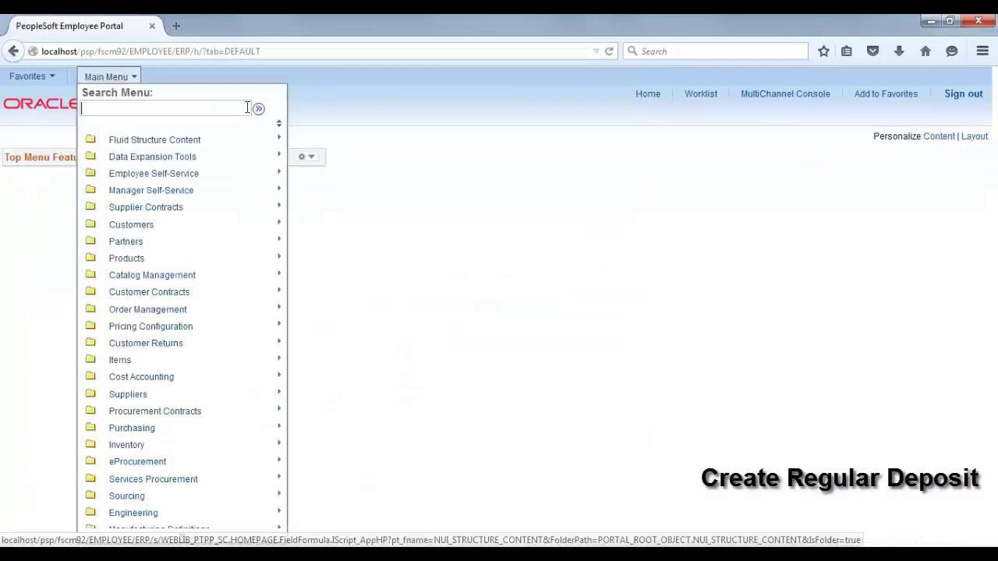
left_click(279, 123)
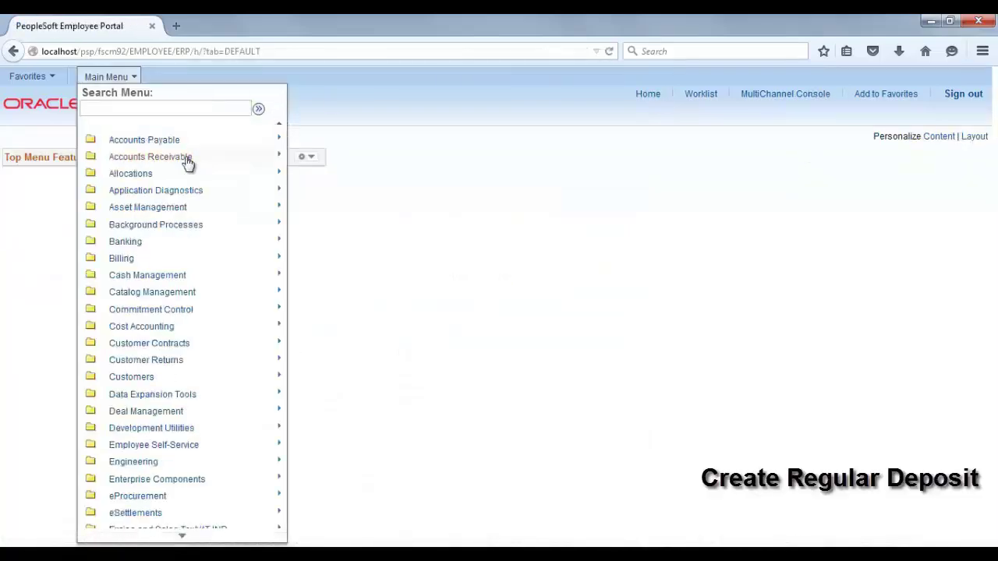
mouse_move(188, 162)
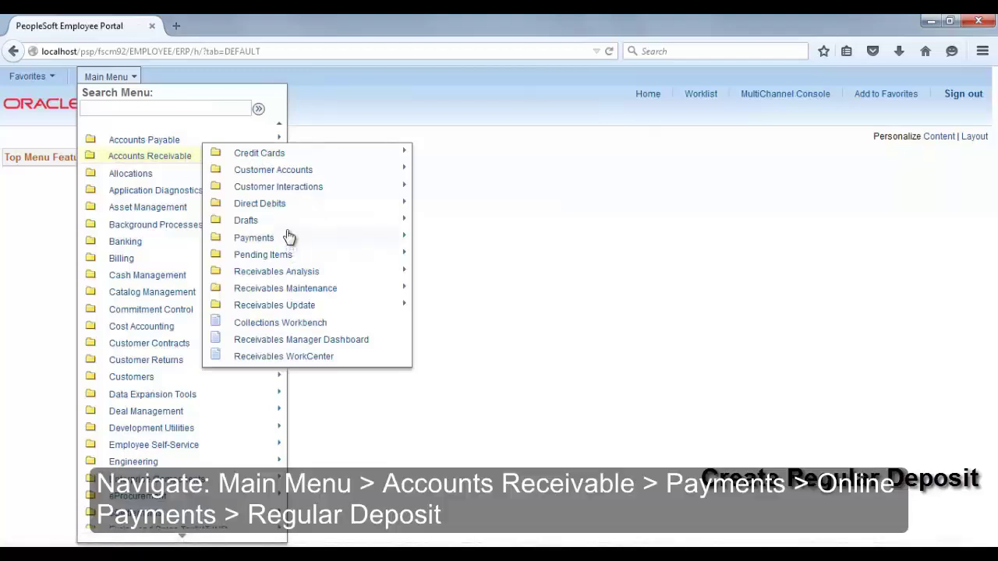
mouse_move(288, 237)
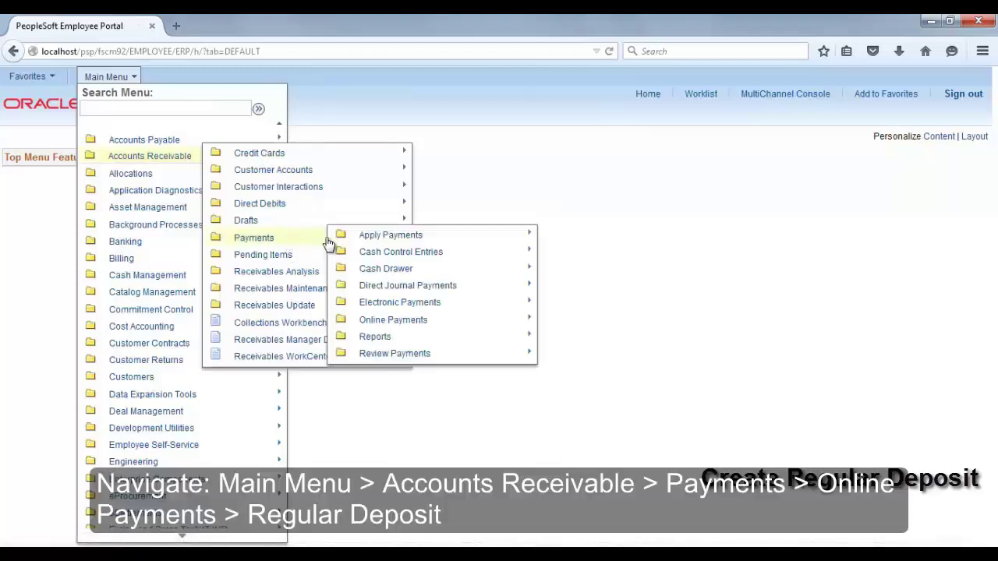
left_click(395, 322)
left_click(511, 352)
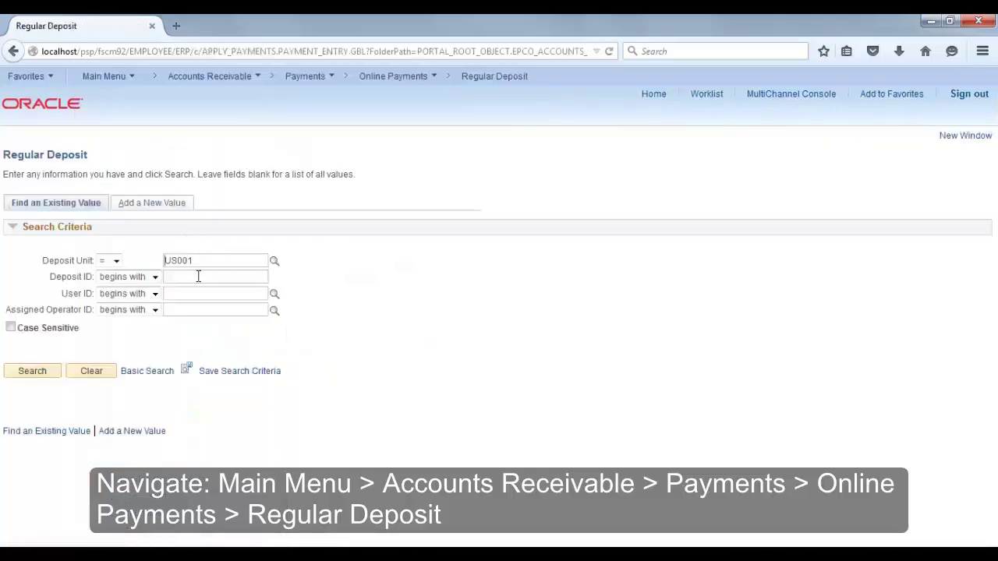
left_click(177, 204)
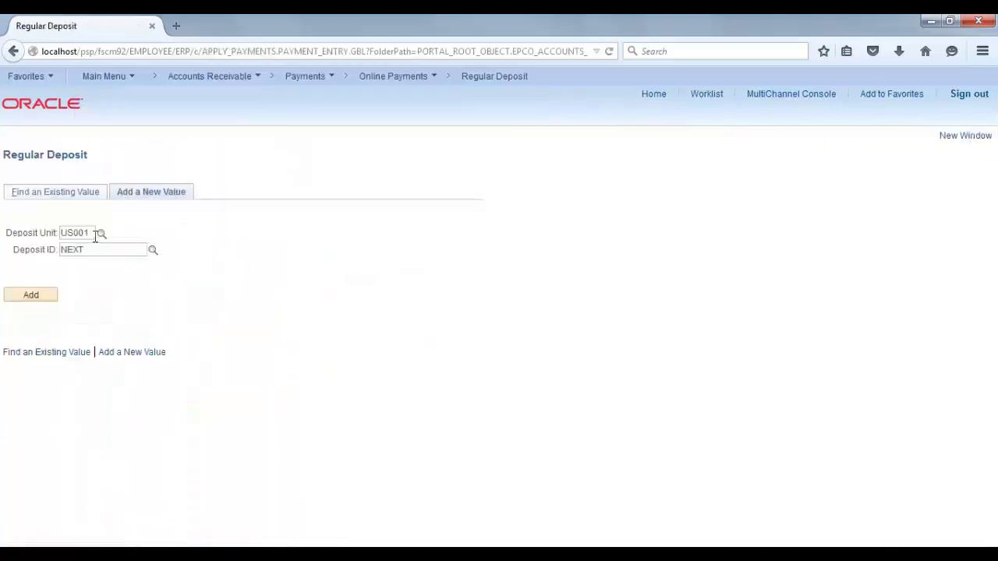
left_click_drag(95, 237, 19, 236)
type("TST1")
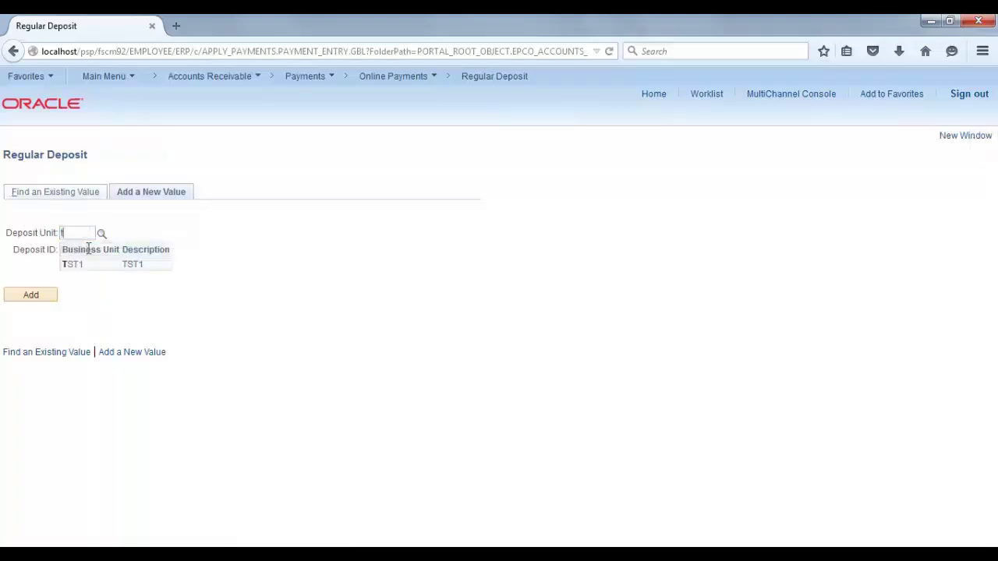
left_click(55, 295)
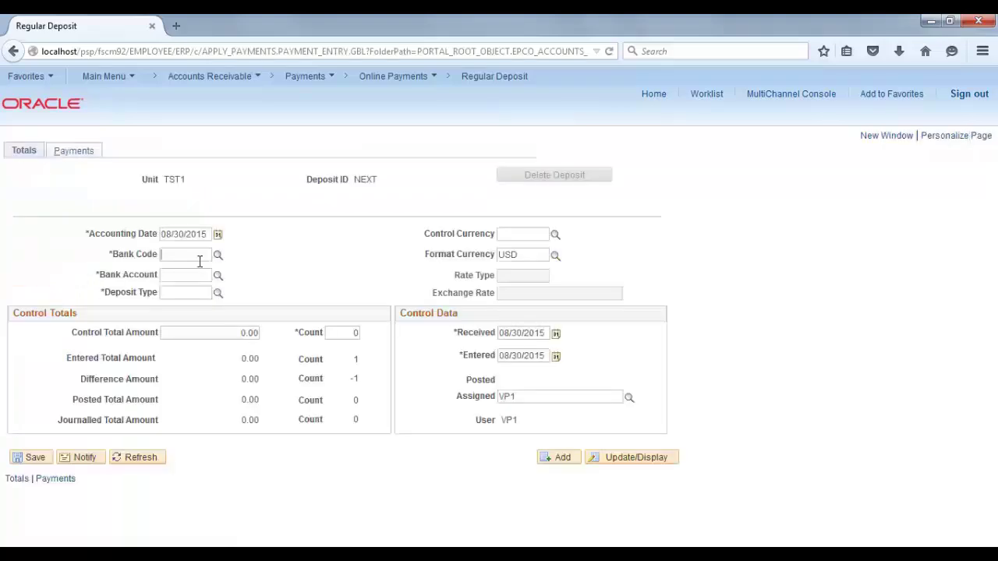
- Set bank USBNK, bank account TCH1 and deposit type Customer Receipts
left_click(200, 262)
type("us")
left_click(183, 300)
left_click(187, 274)
type("t")
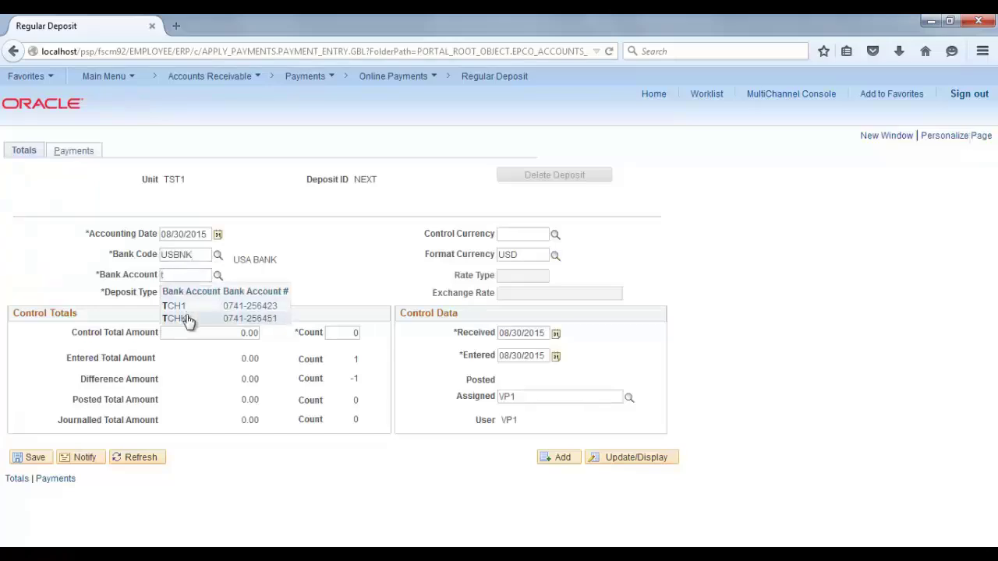
left_click(193, 306)
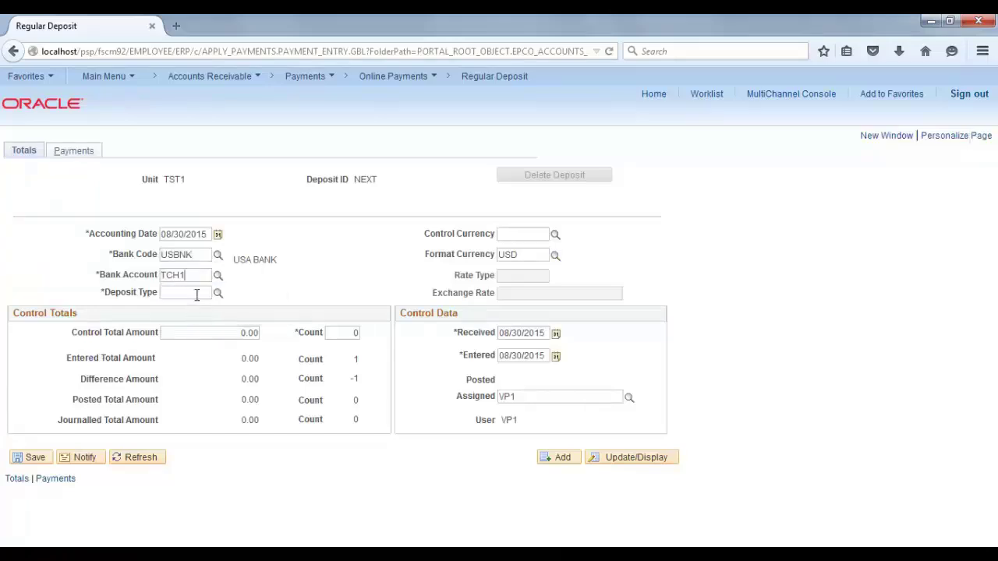
left_click(218, 294)
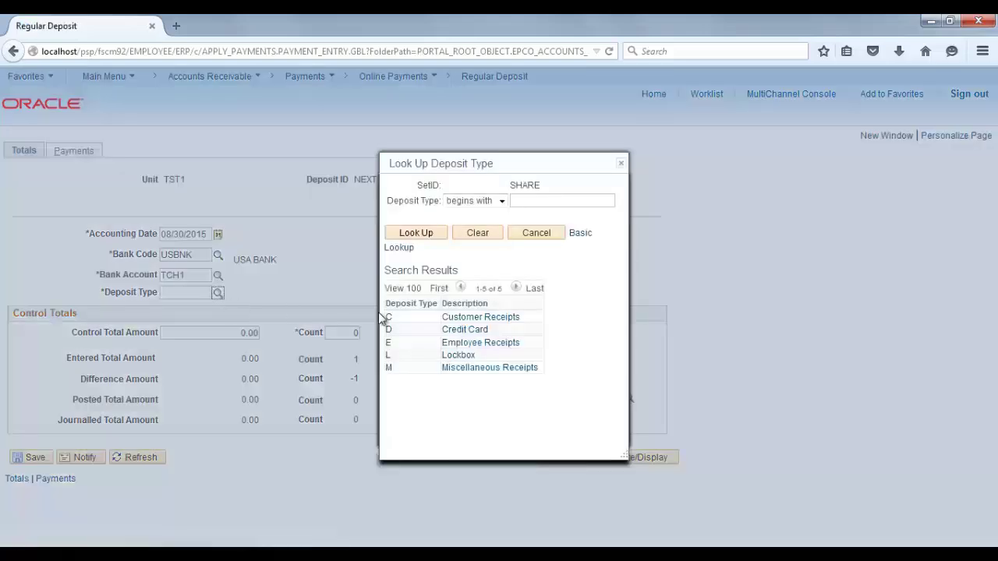
left_click(471, 318)
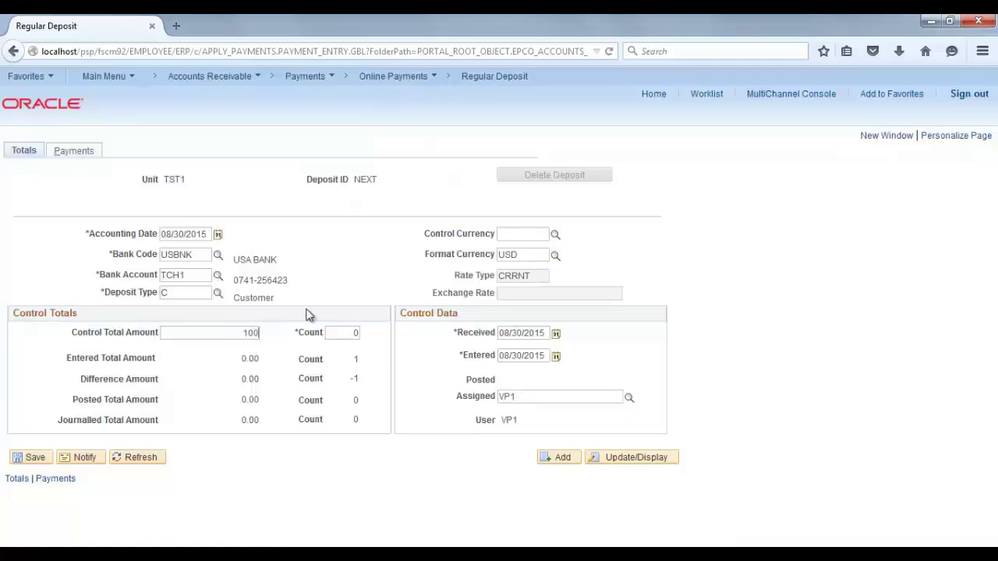
- Enter count 1 and record payment 567 for 1,000.00 USD from the Staffing customer
type("1")
left_click(74, 151)
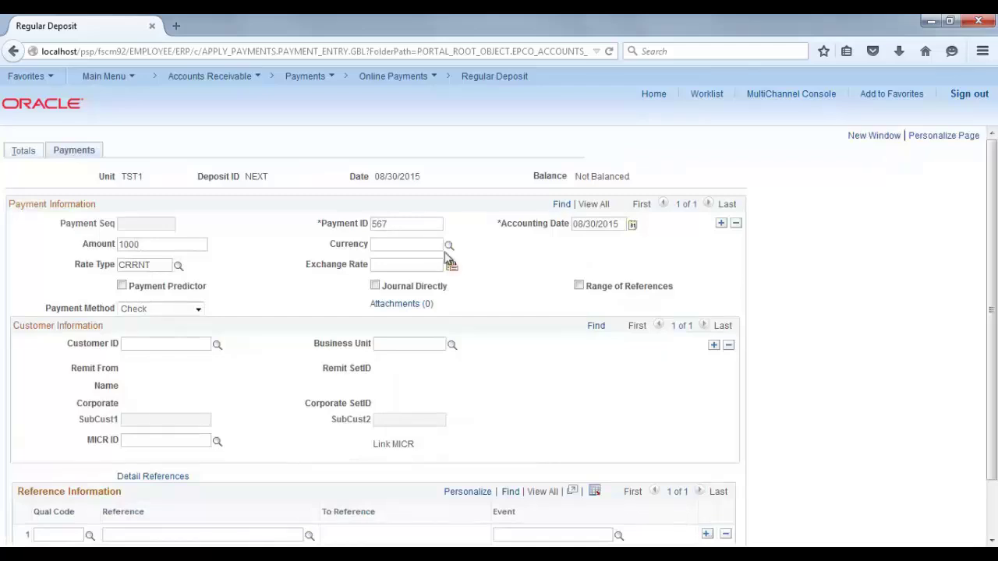
key("Tab")
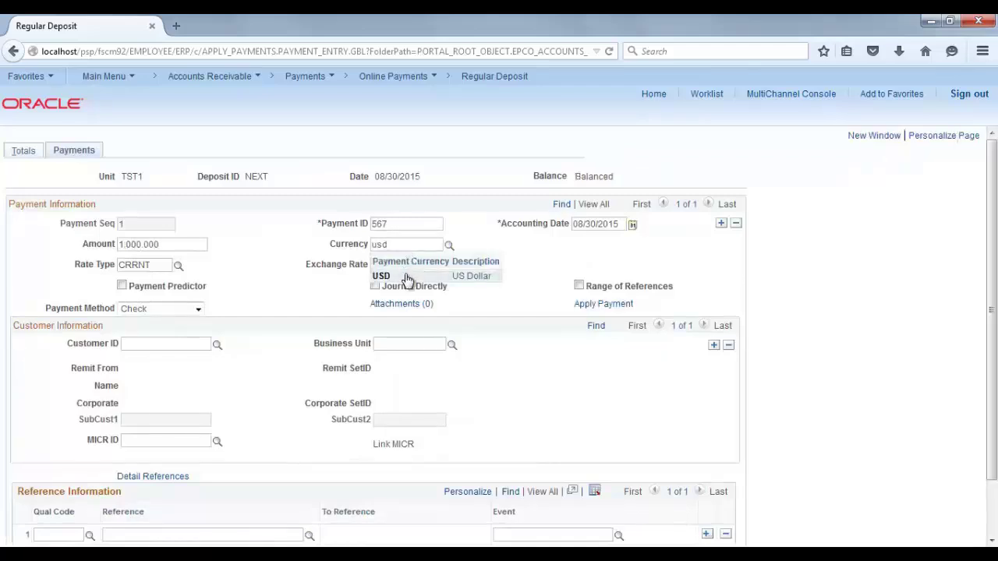
left_click(407, 279)
scroll(288, 297, "down", 2)
left_click(167, 286)
type("0000050035")
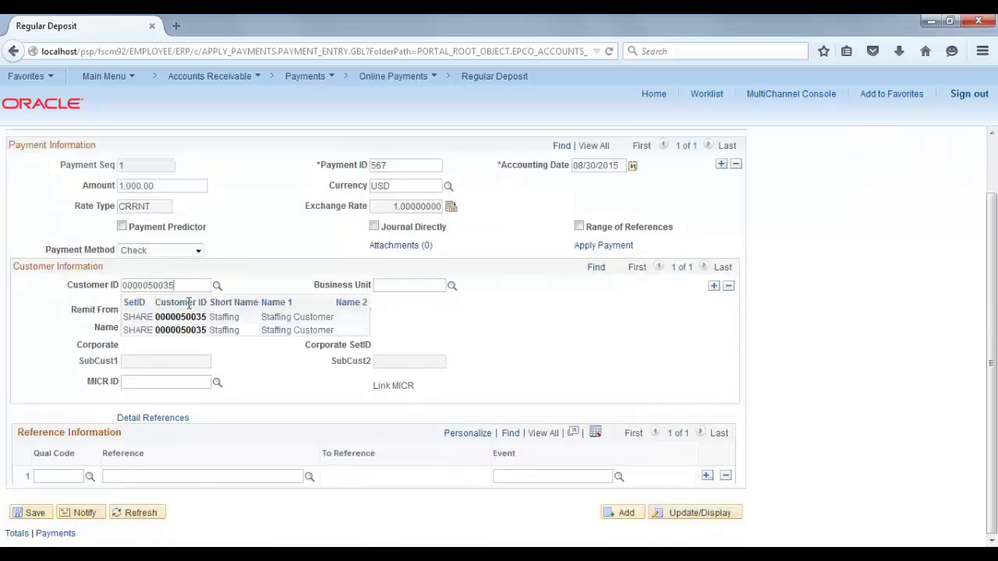
left_click(189, 318)
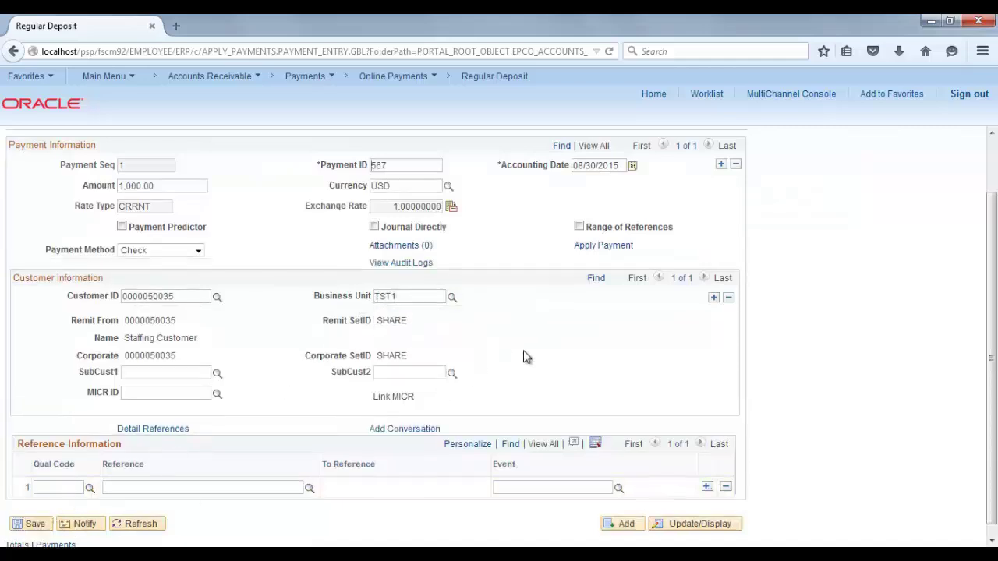
- Build the payment worksheet, apply the full 1,000.00 to item 567, and save it
left_click(620, 309)
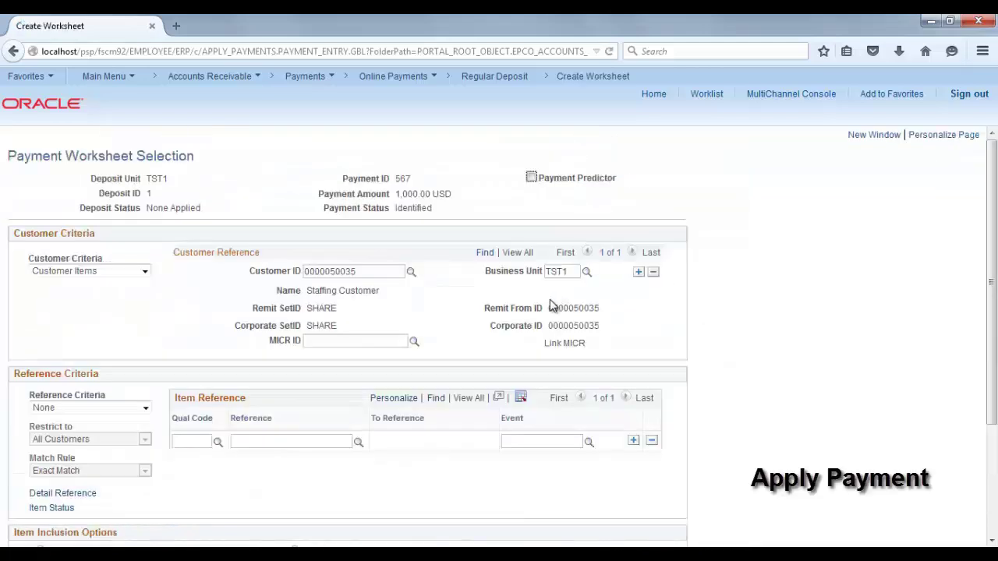
scroll(227, 411, "down", 3)
left_click(47, 473)
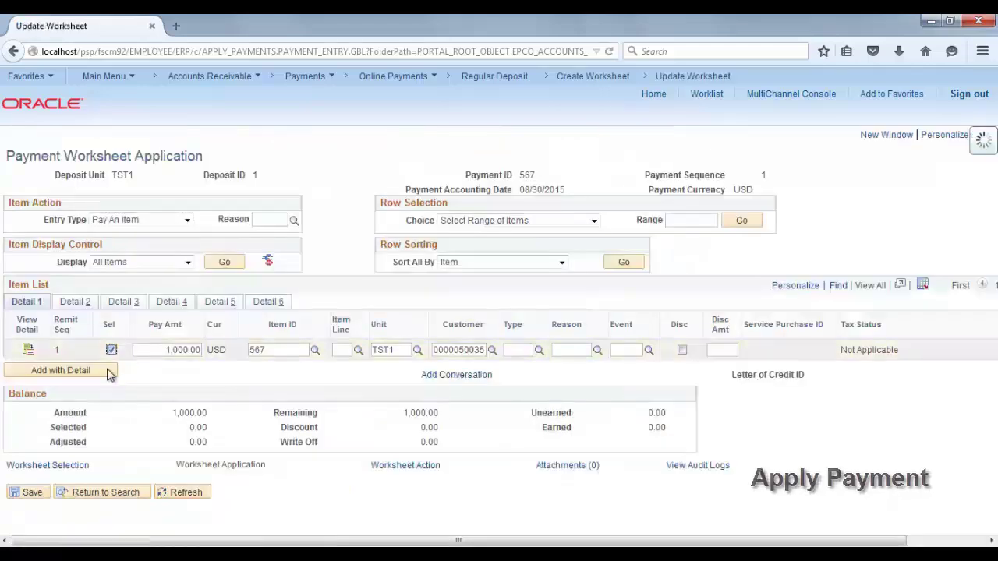
left_click(41, 496)
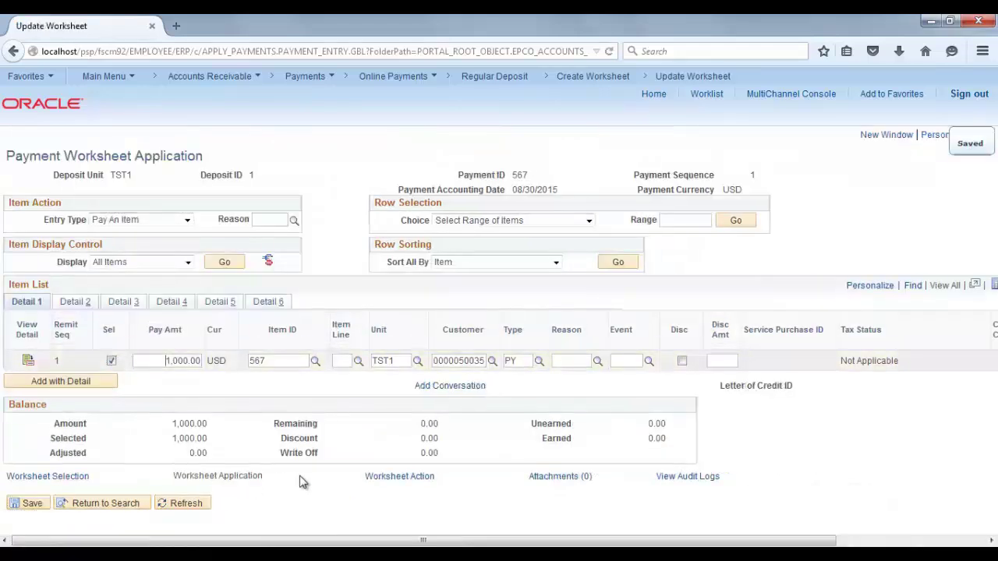
- Post the payment worksheet directly to the general ledger with Post Now to GL
left_click(401, 477)
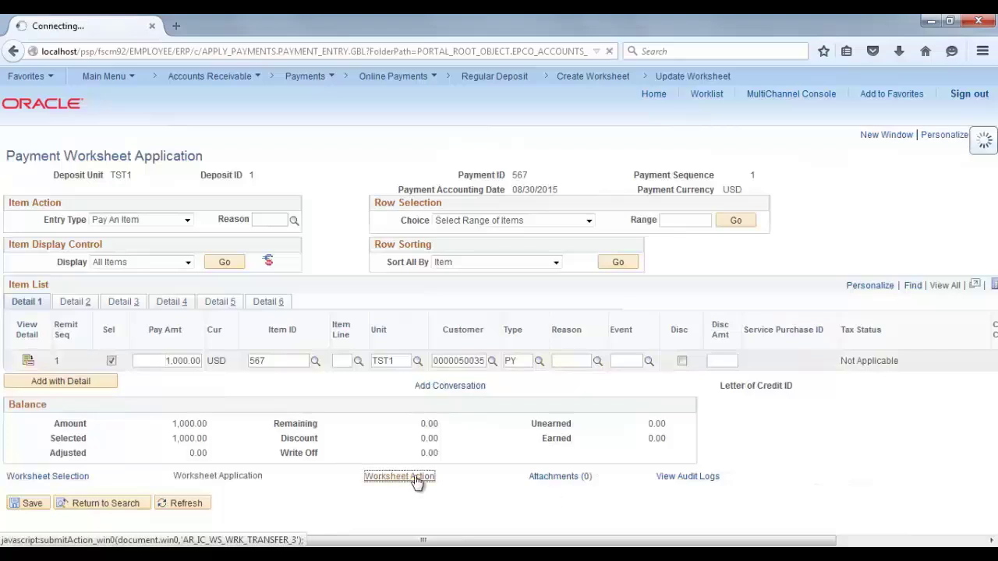
left_click(305, 254)
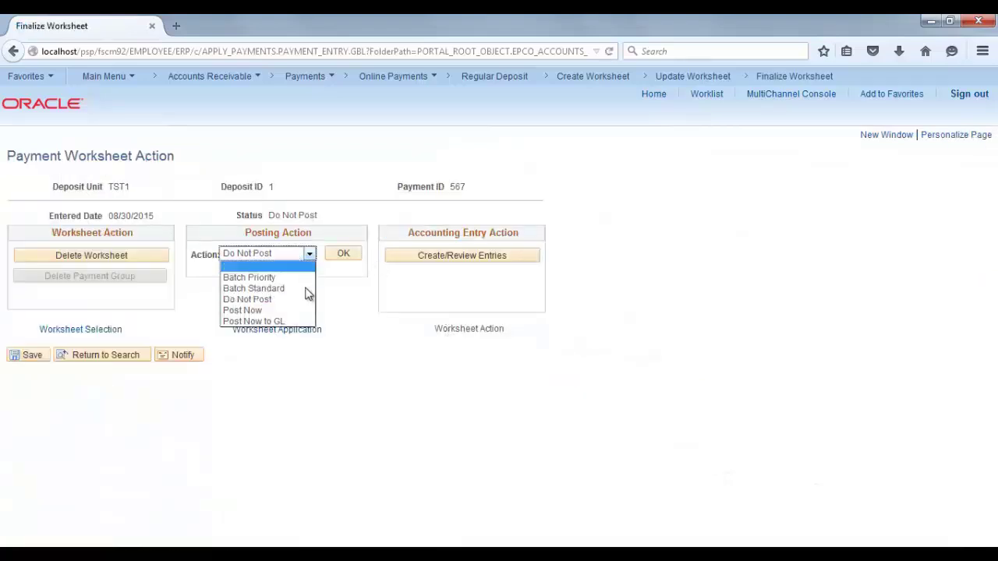
left_click(304, 323)
left_click(342, 253)
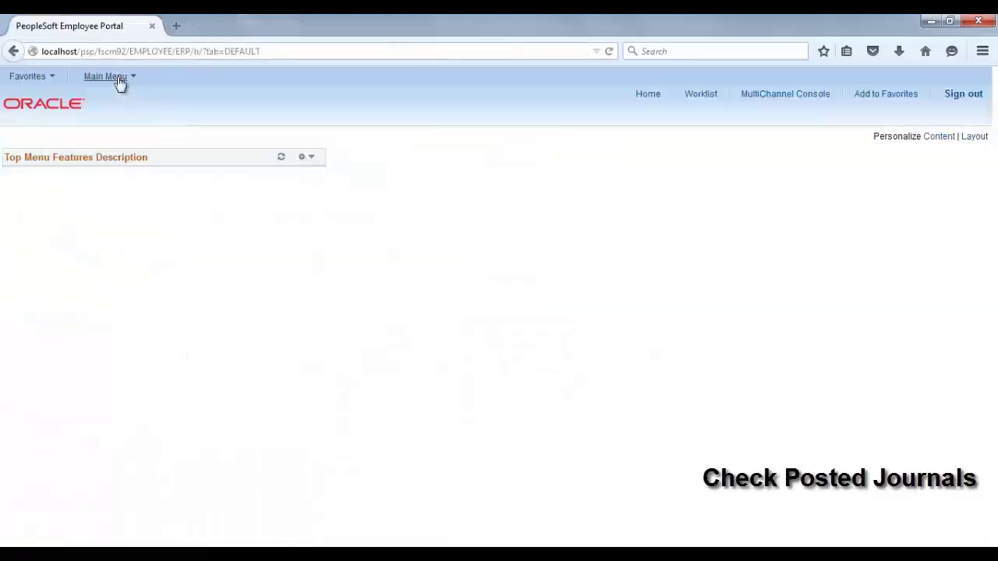
left_click(107, 77)
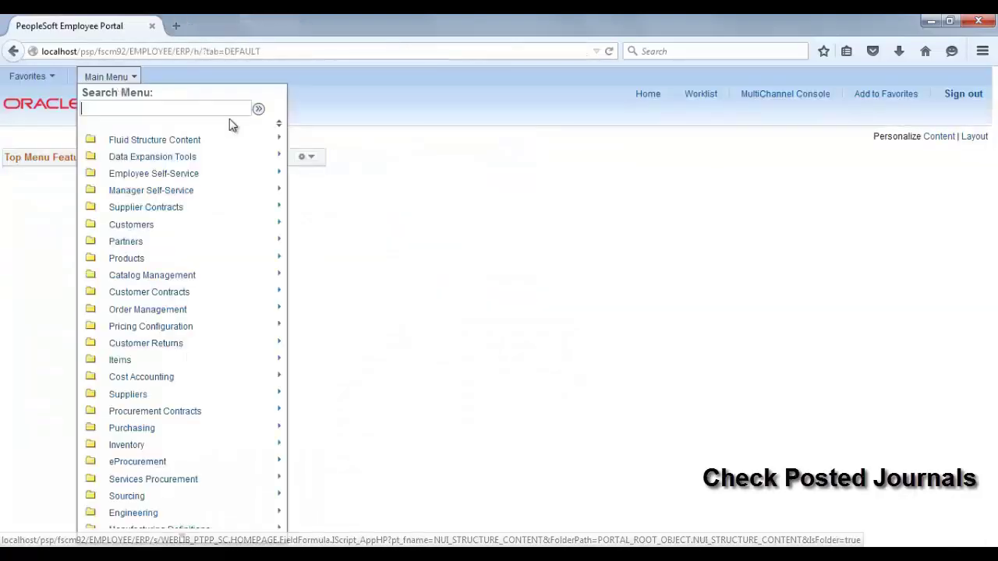
- Navigate to Create/Update Journal Entries and search the existing TST1 journals
left_click(281, 125)
scroll(201, 267, "down", 3)
mouse_move(201, 268)
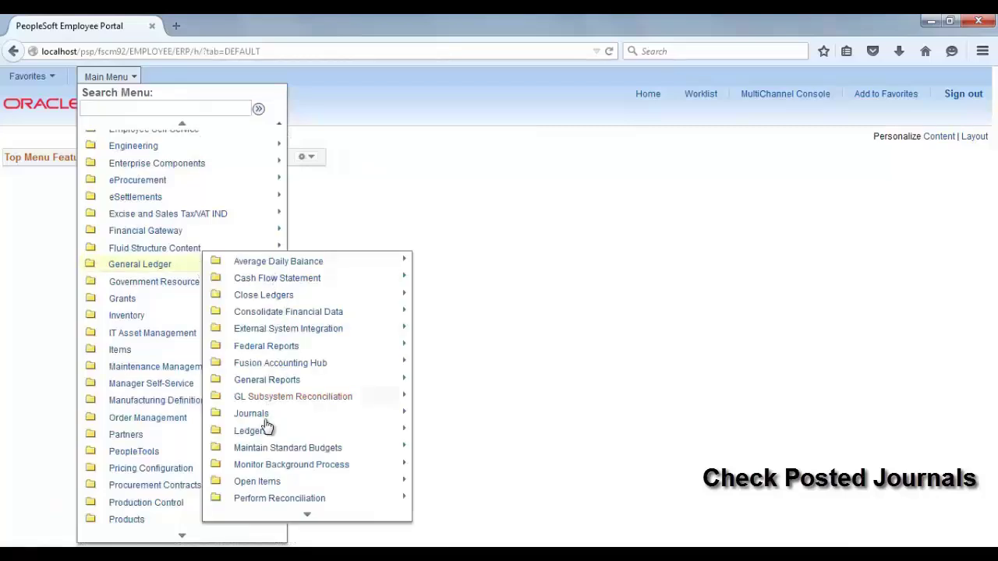
mouse_move(257, 413)
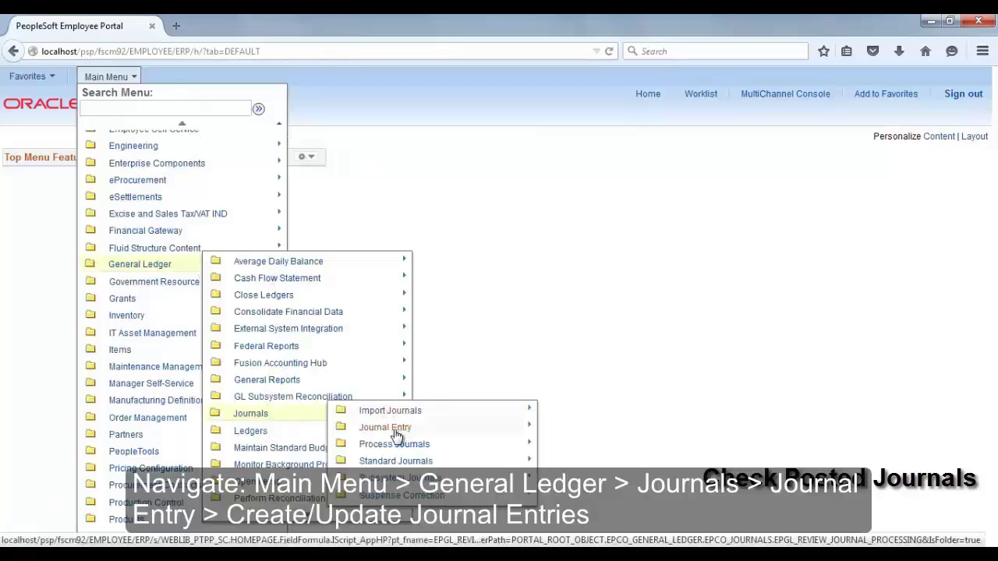
mouse_move(400, 434)
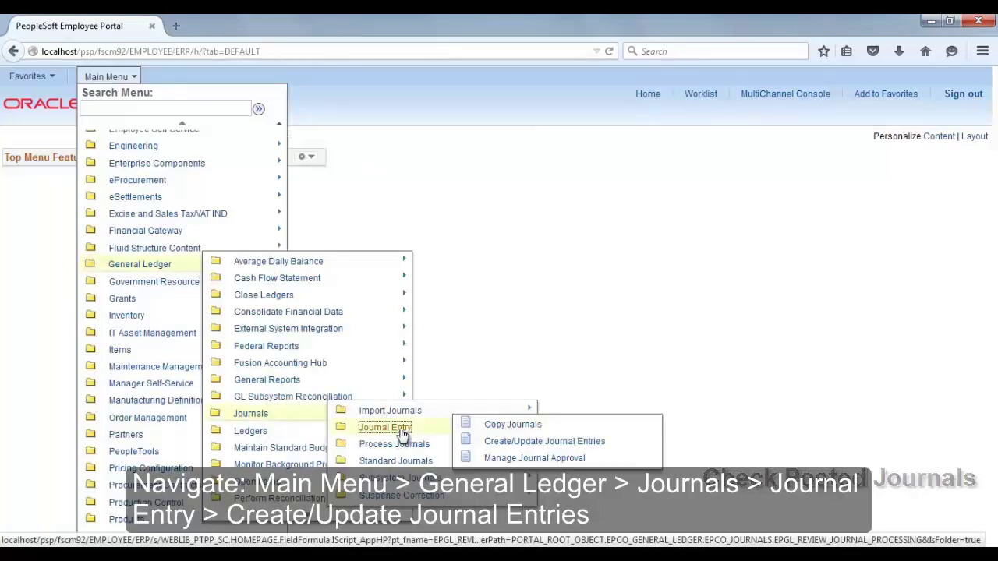
left_click(521, 446)
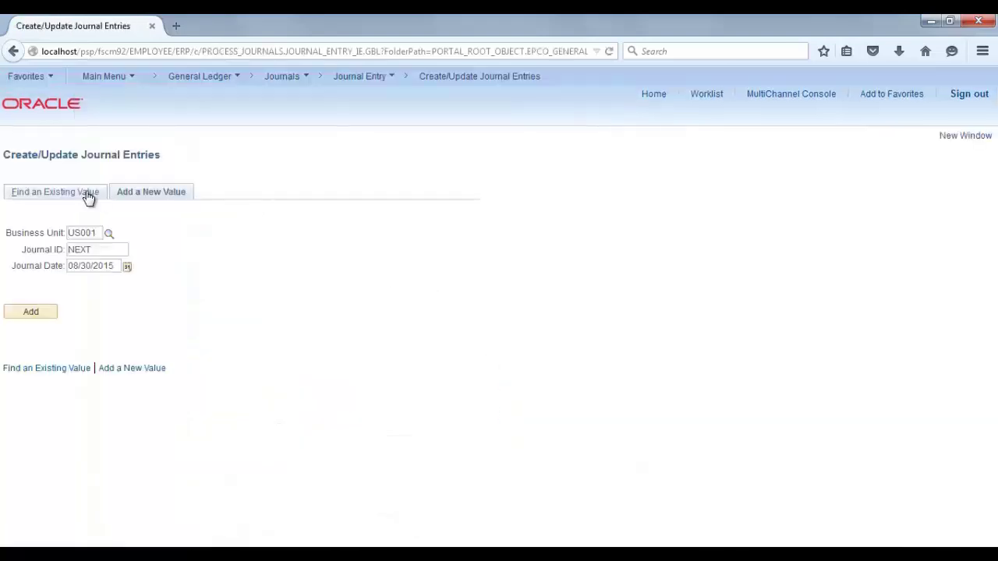
left_click(88, 195)
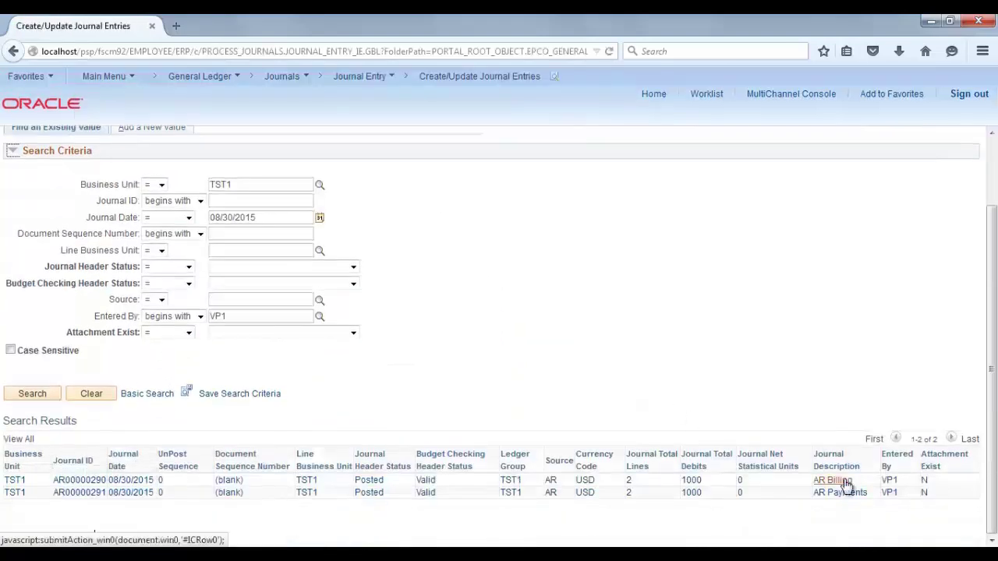
- Review the lines of AR Billing journal AR00000290: 120000/400000 for 1,000.00
left_click(832, 481)
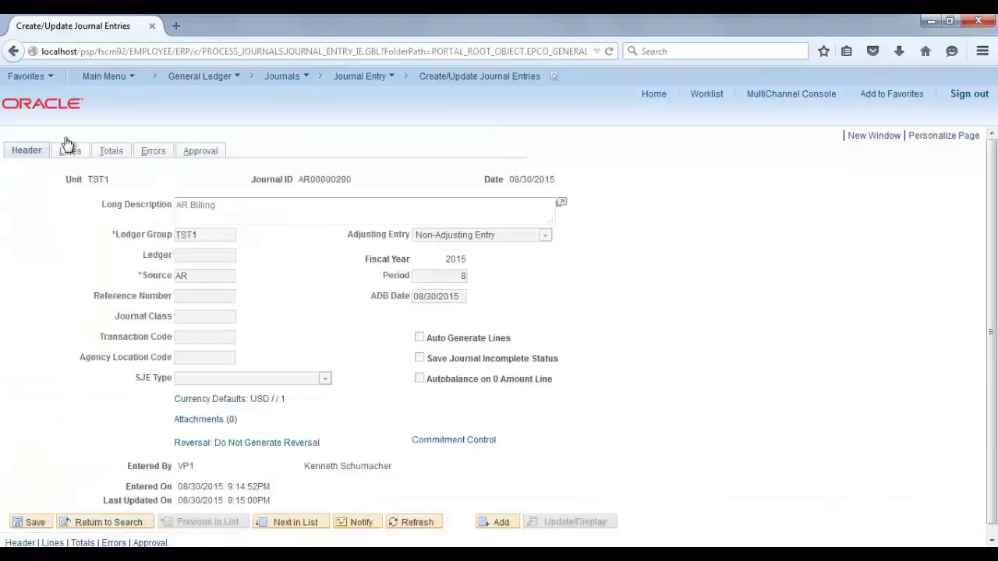
left_click(70, 150)
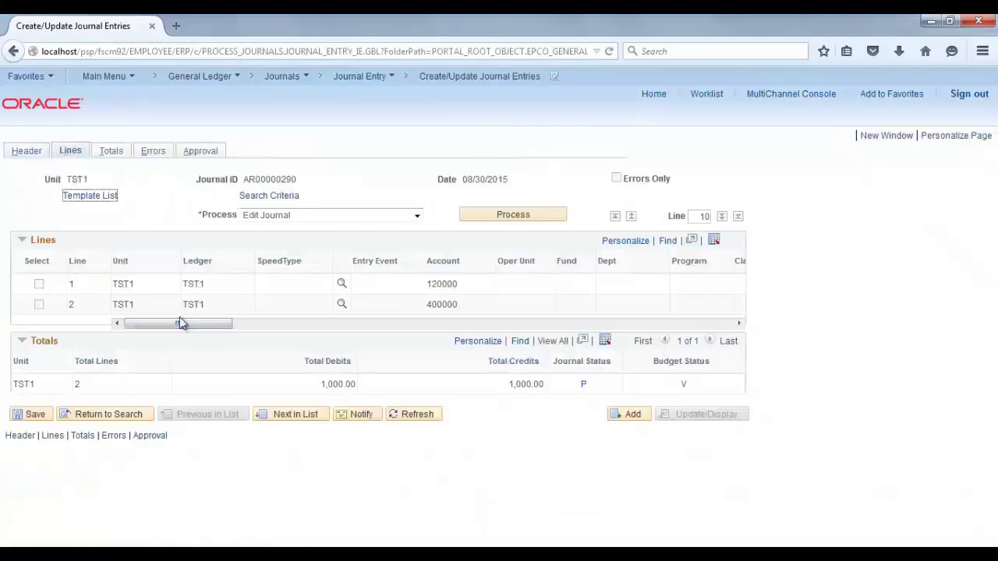
double_click(417, 283)
left_click_drag(215, 323, 160, 334)
- Review AR Payments journal AR00000291's header and its 100003/120000 lines for 1,000.00
left_click(295, 415)
left_click(37, 152)
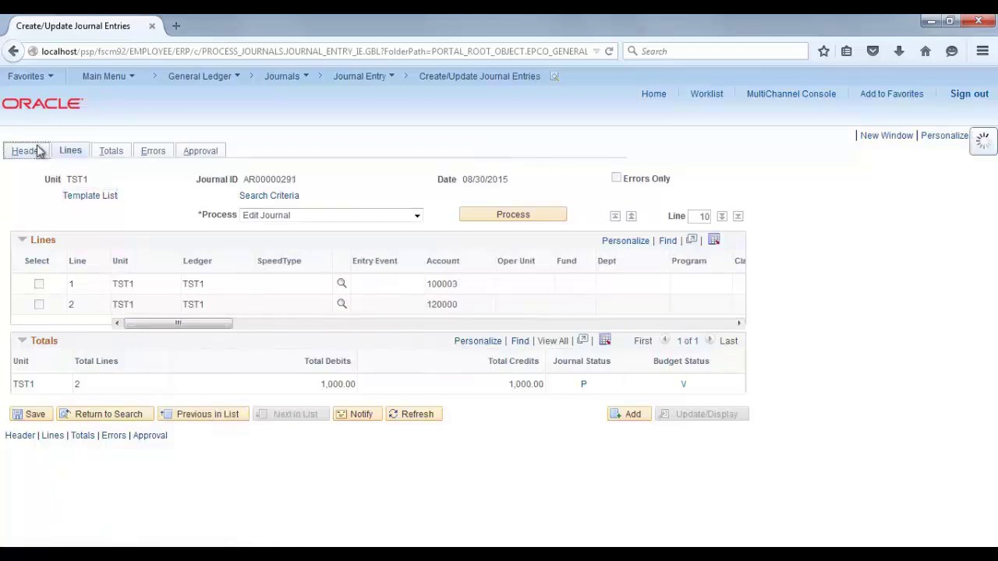
left_click_drag(239, 205, 167, 205)
left_click(70, 152)
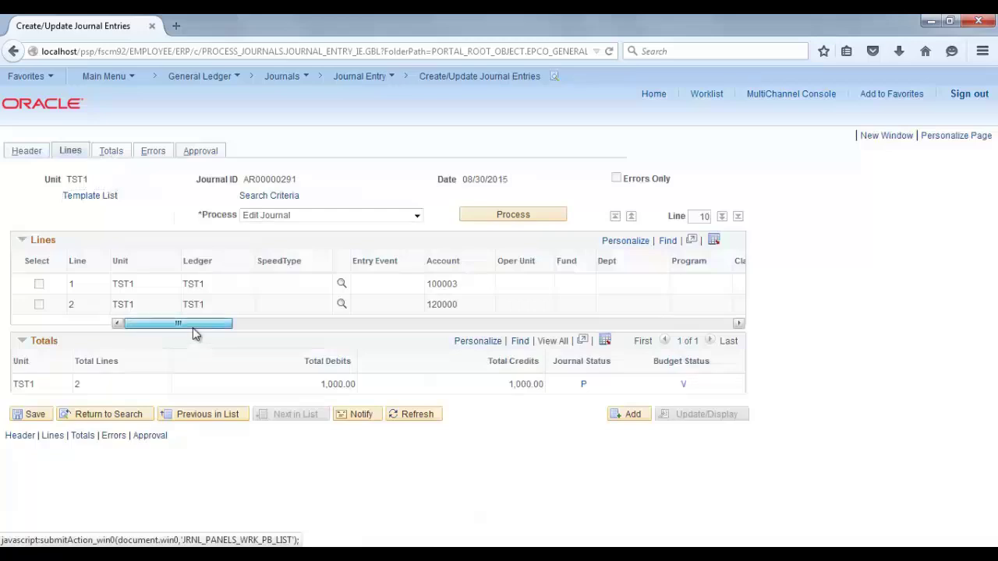
left_click_drag(192, 328, 200, 327)
left_click_drag(425, 284, 371, 291)
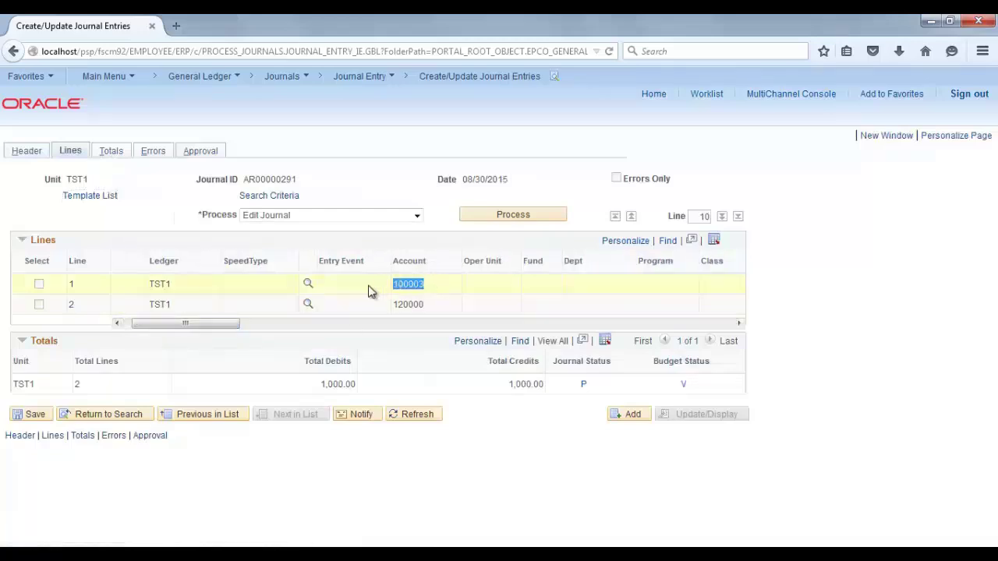